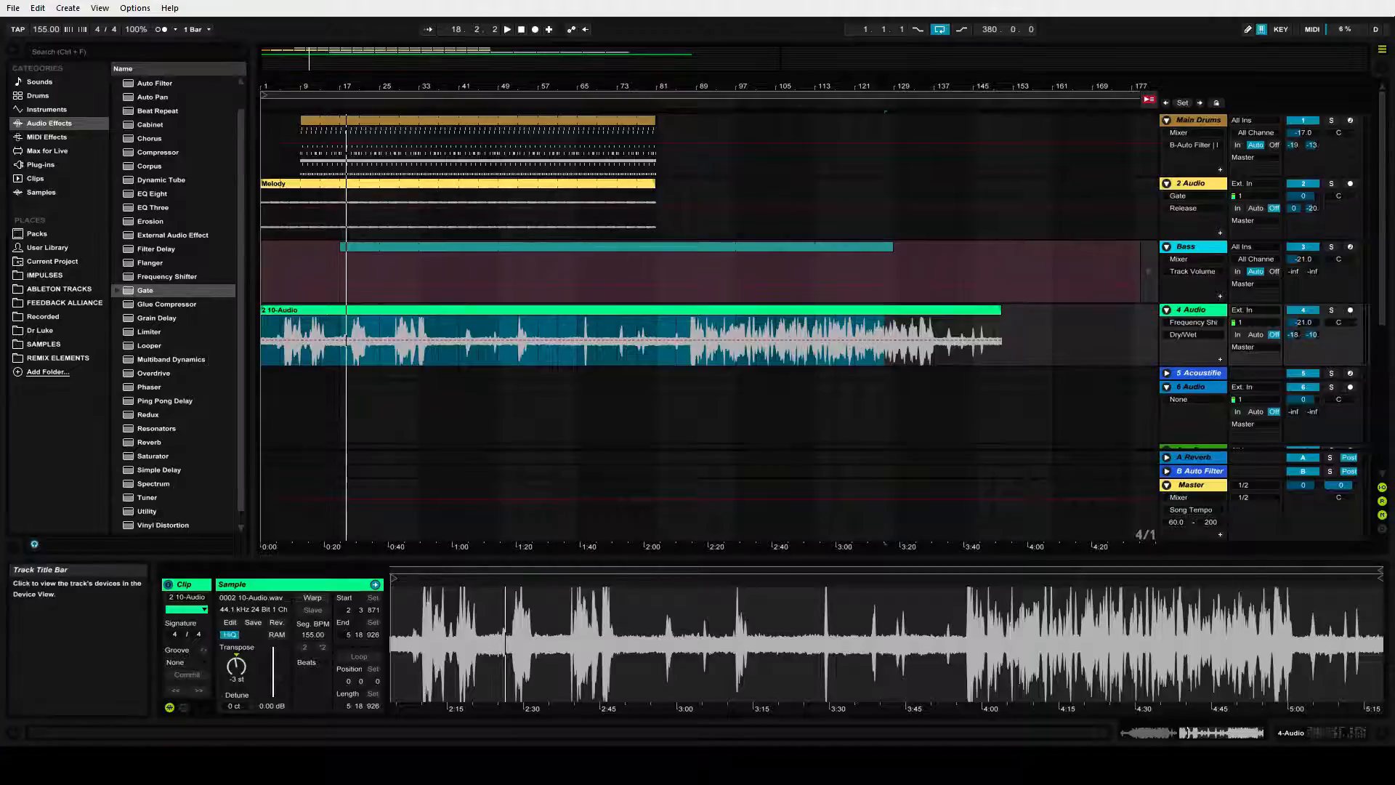
Select the Melody clip on the 2 Audio track and enlarge its sample display for inspection
click(1192, 187)
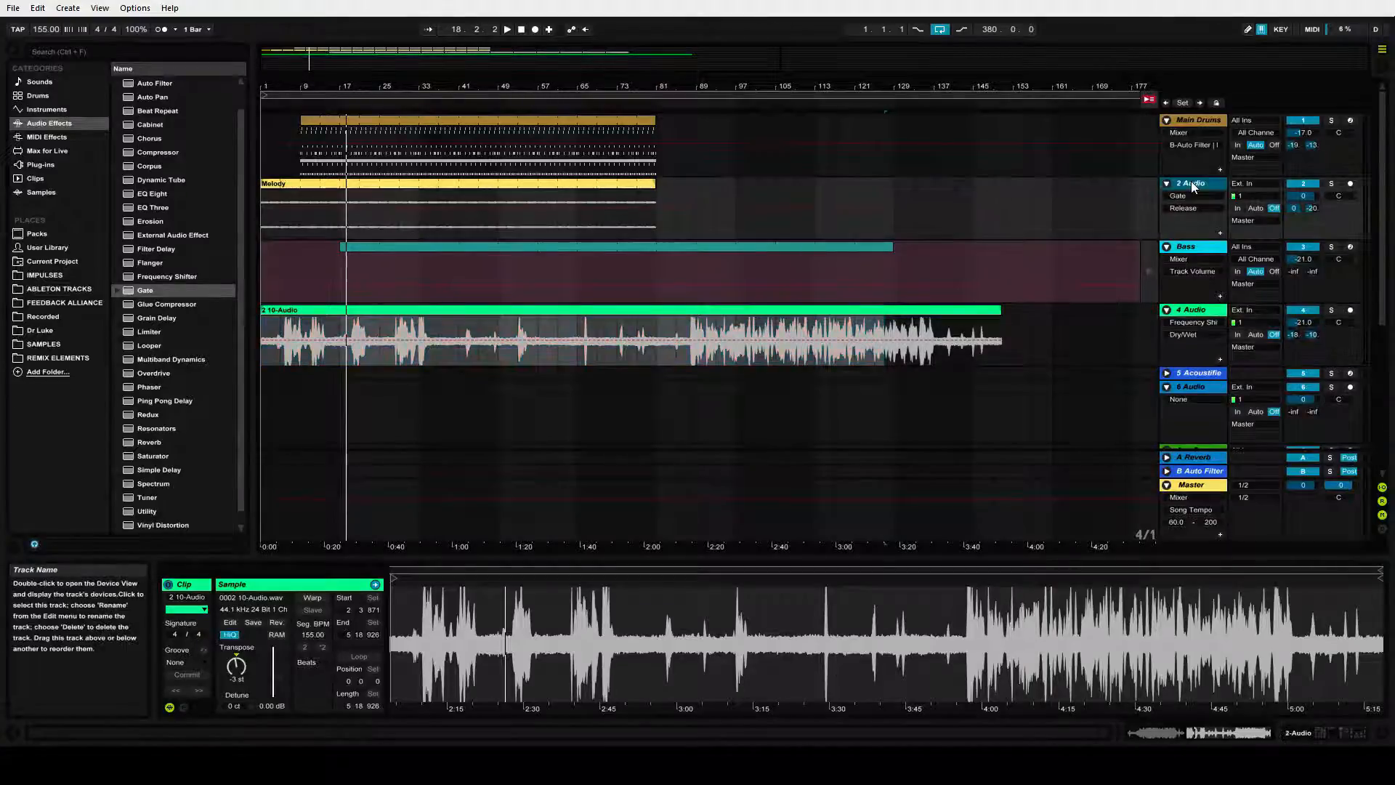
click(569, 189)
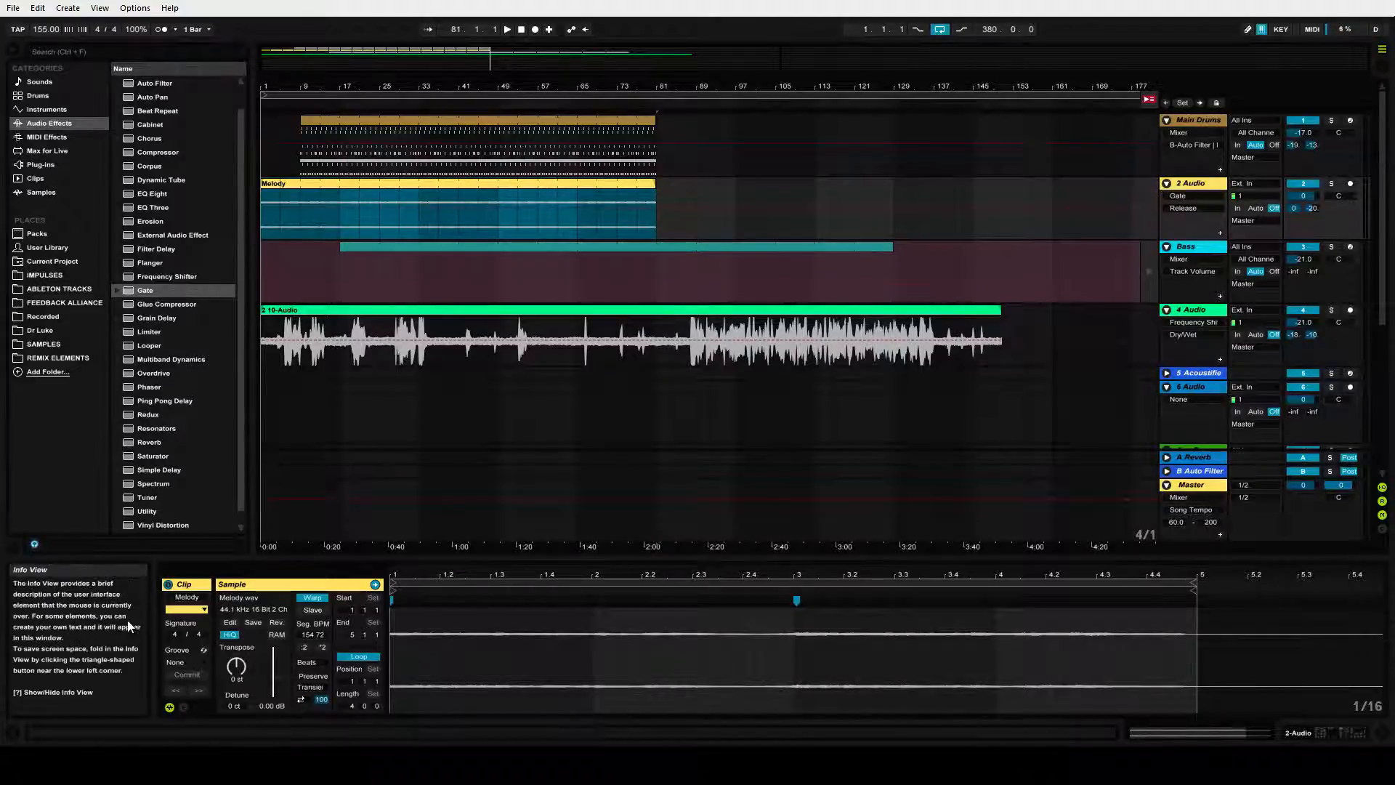
drag(681, 561, 665, 368)
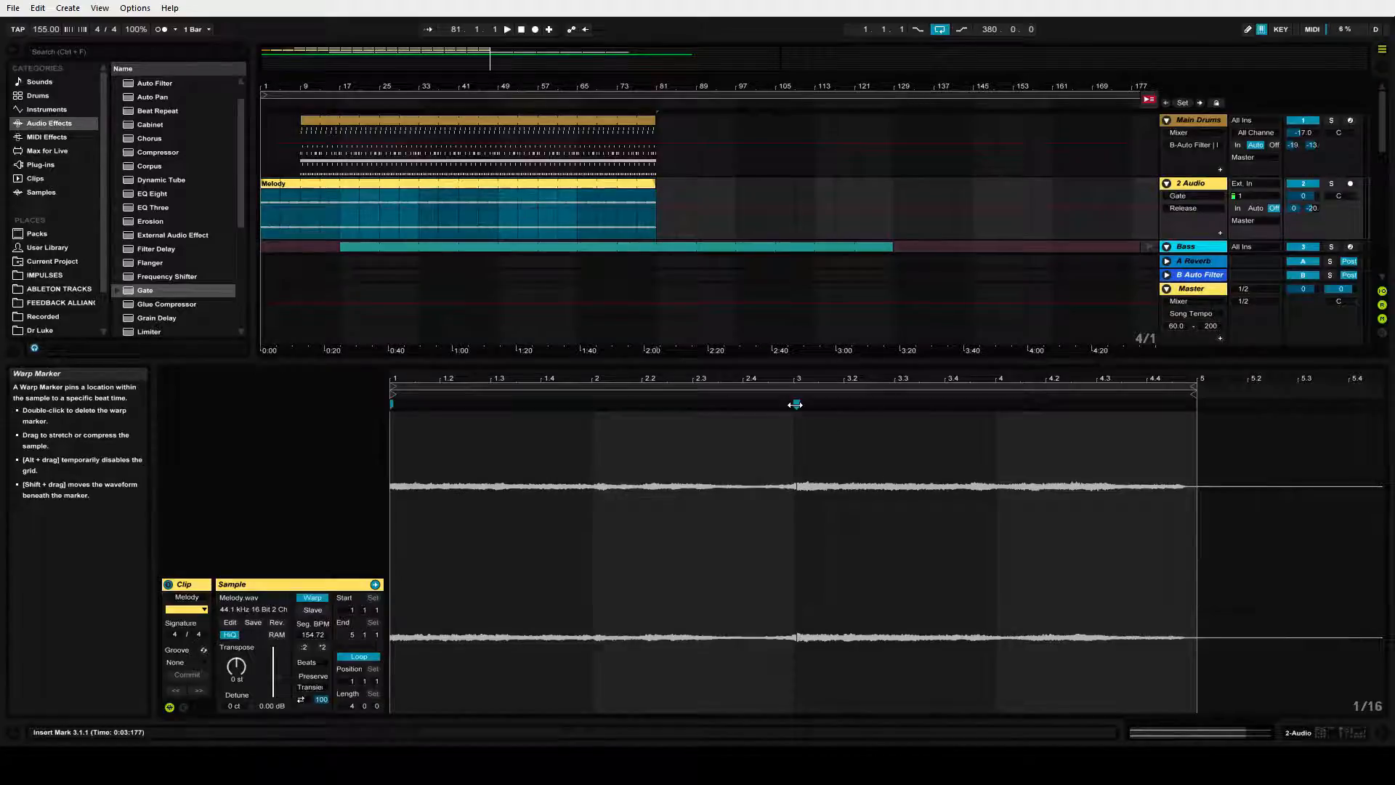
Show the 2 Audio track's device chain and deactivate its Gate effect
double_click(1203, 185)
click(446, 583)
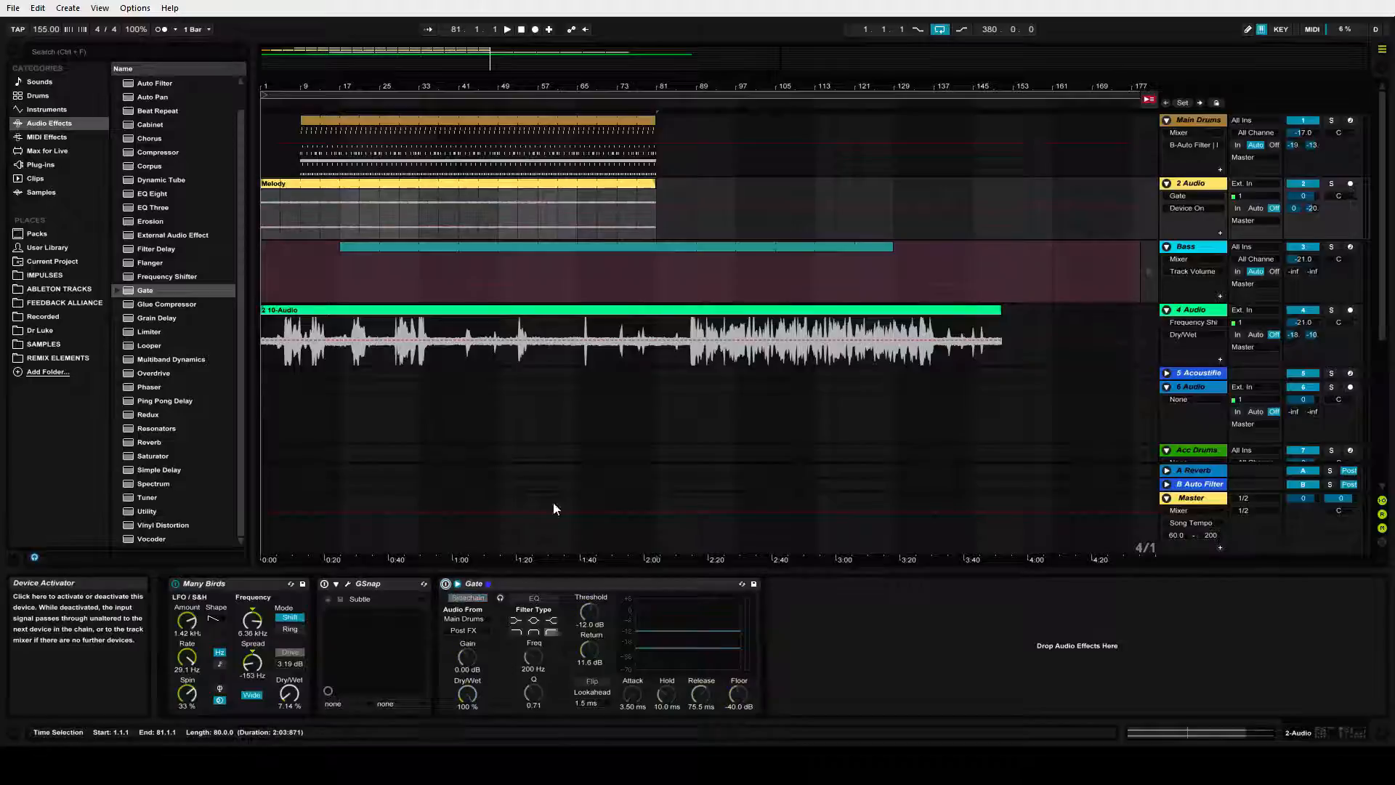
Open the Melody clip's sample, play it back without the Gate, and delete its warp marker at bar 3
click(1181, 182)
double_click(569, 185)
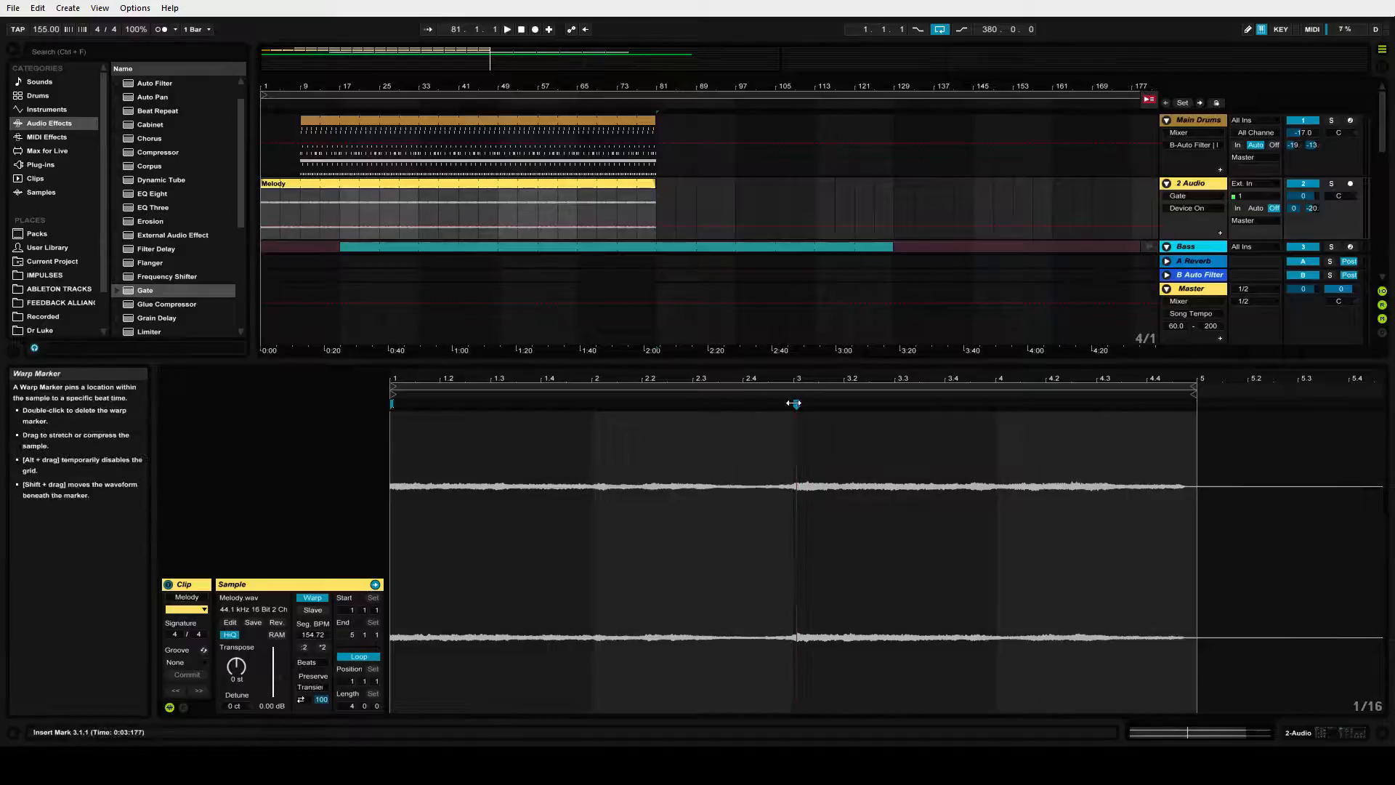
click(507, 30)
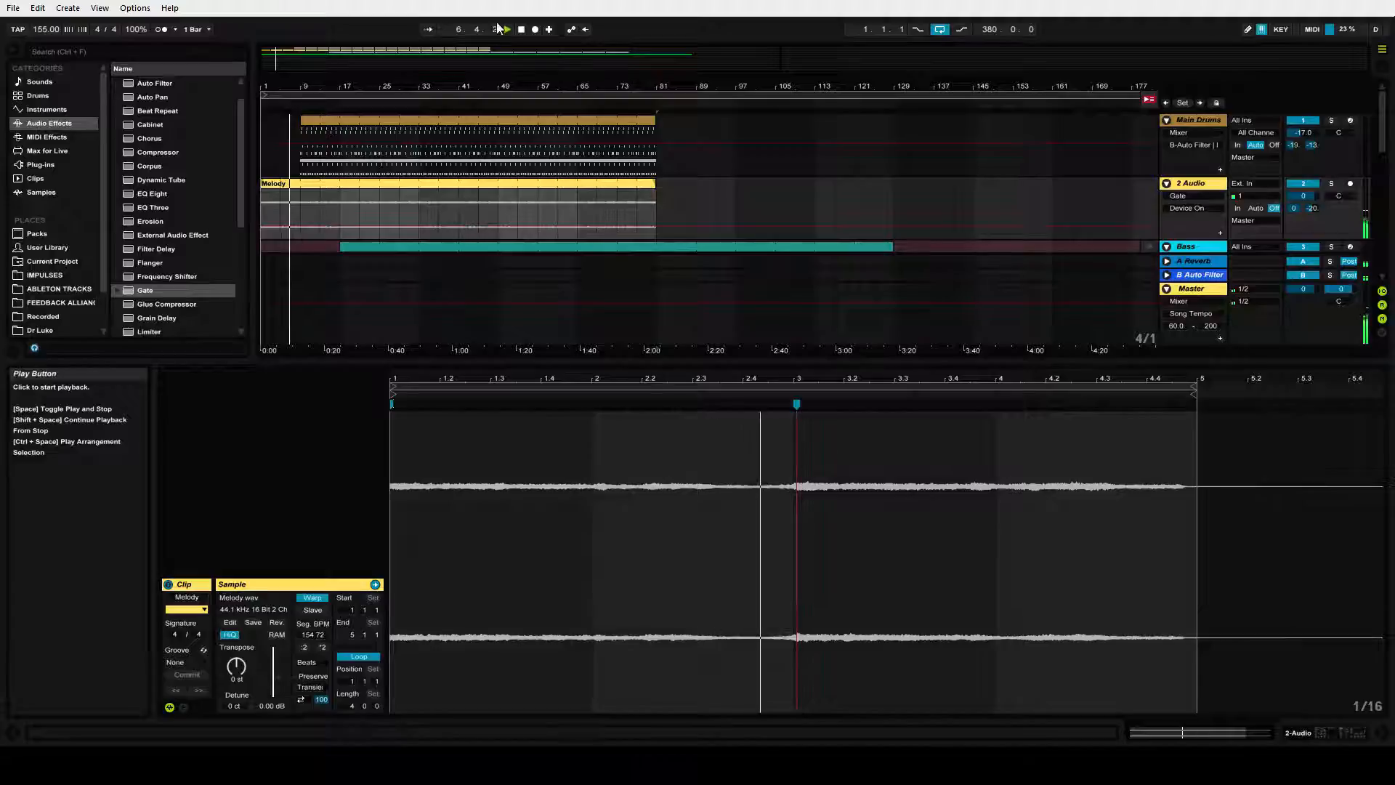
click(521, 30)
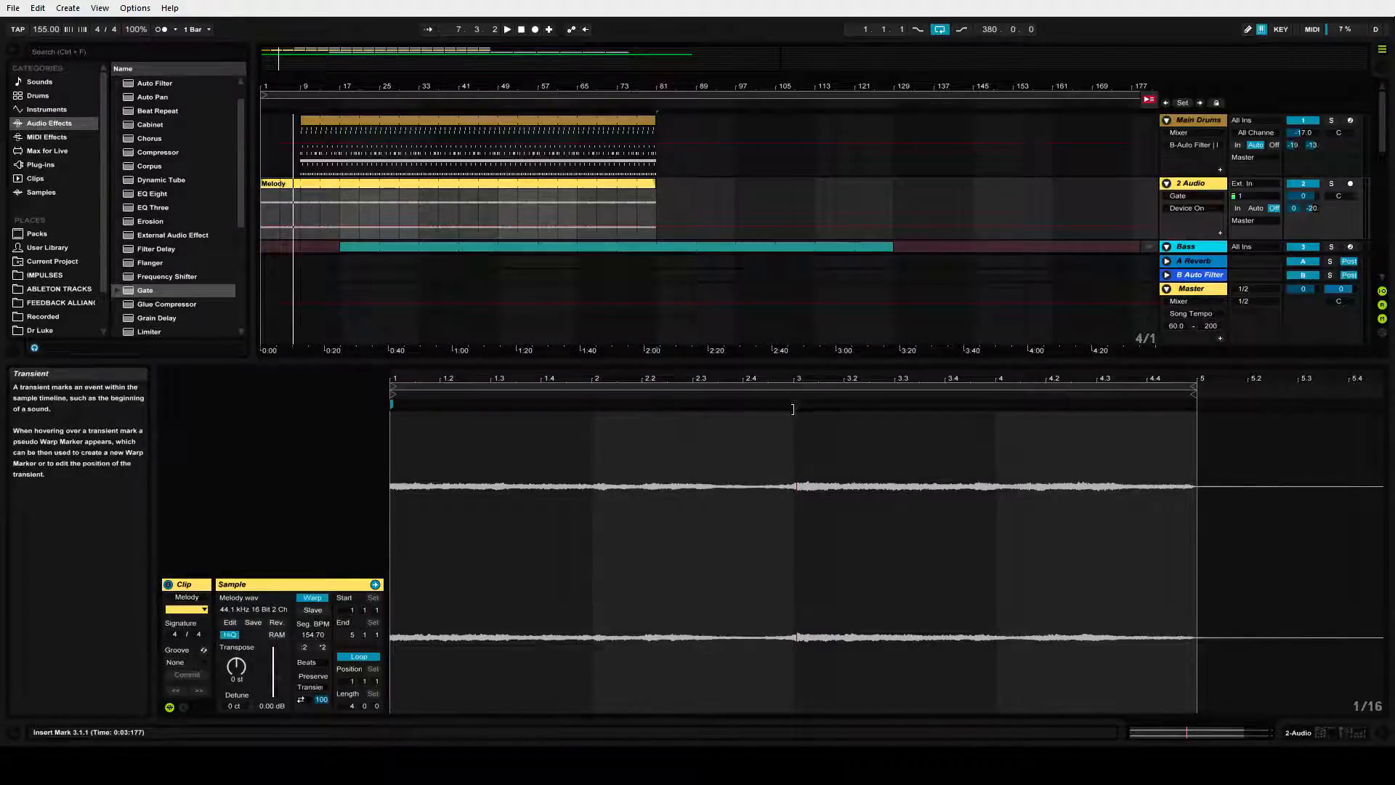
Play the Melody clip again, reduce the sample display's height, and return playback to the start
click(508, 29)
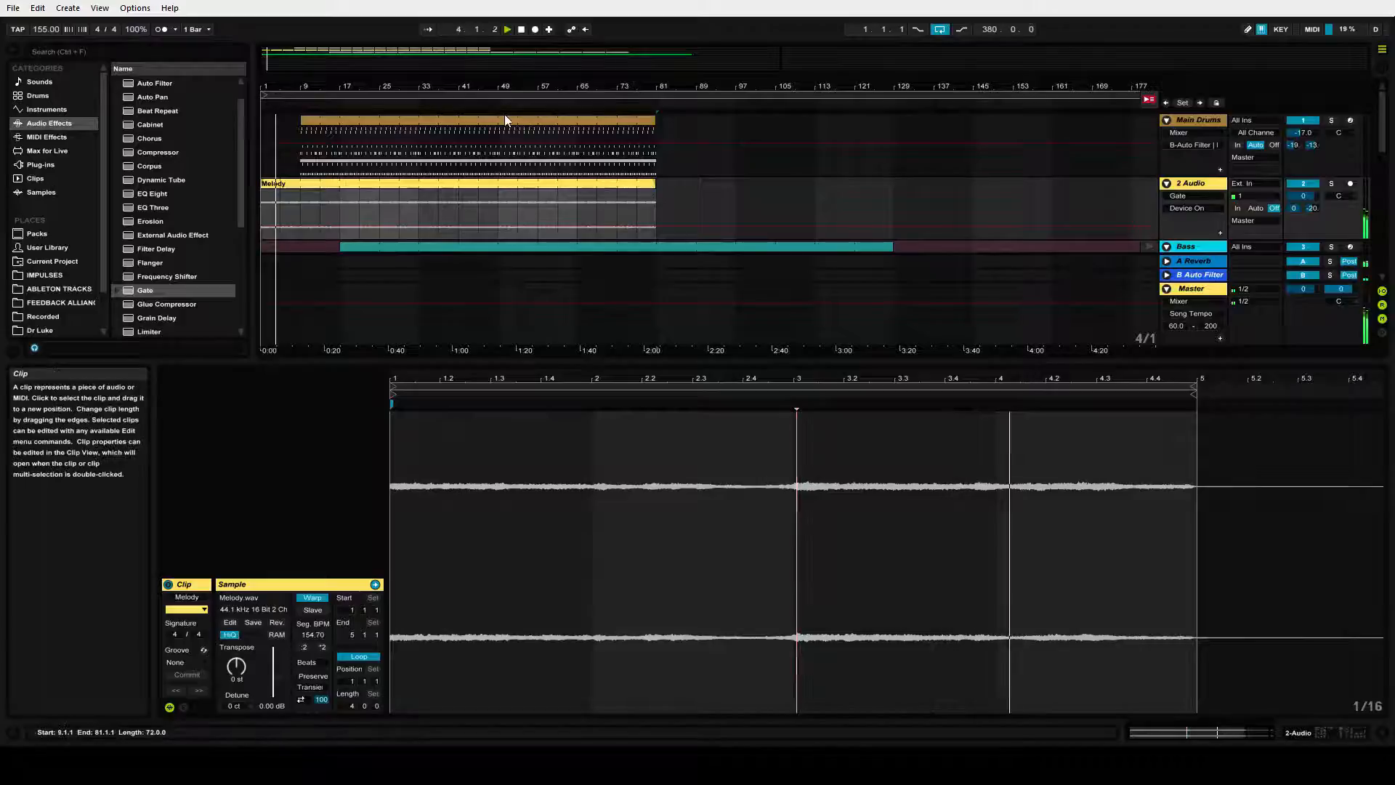
key(space)
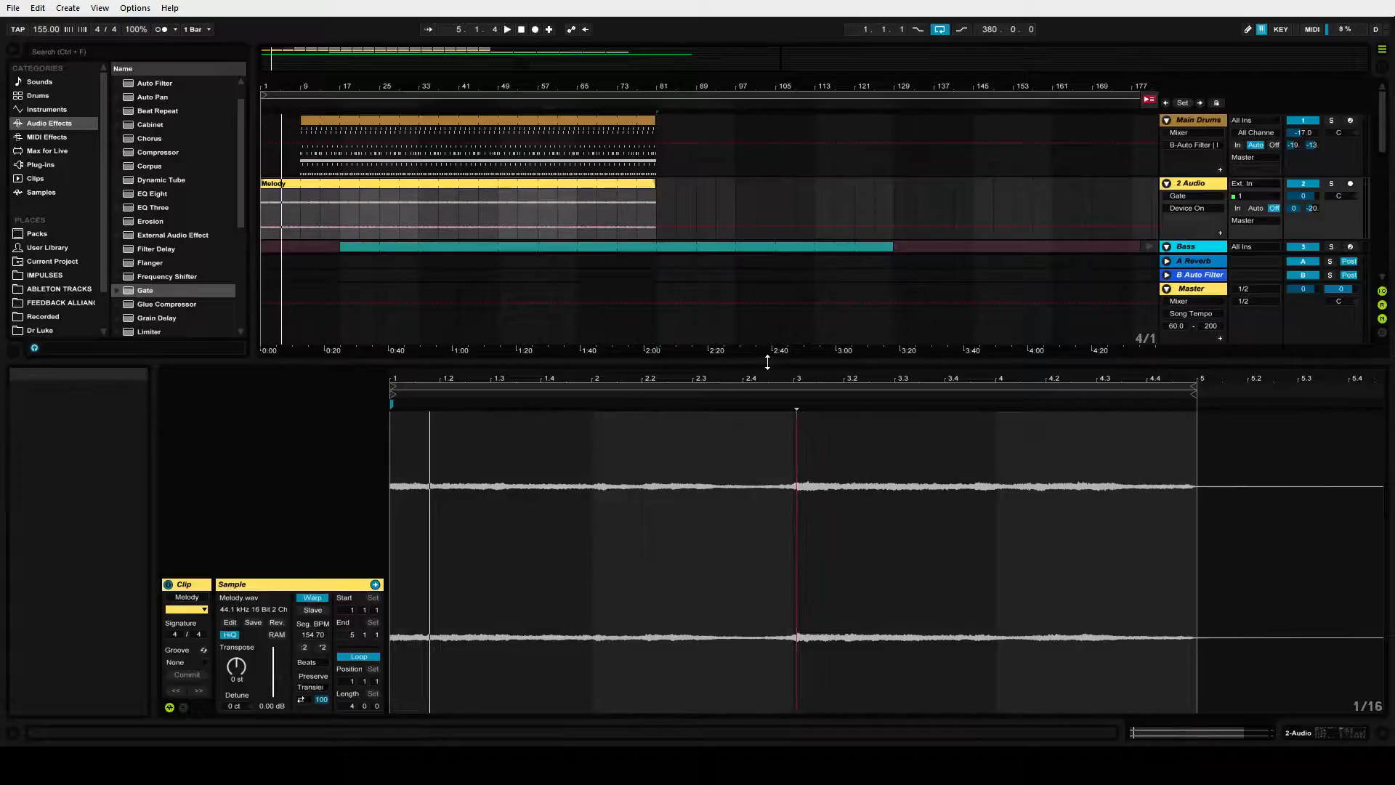
drag(767, 361, 767, 570)
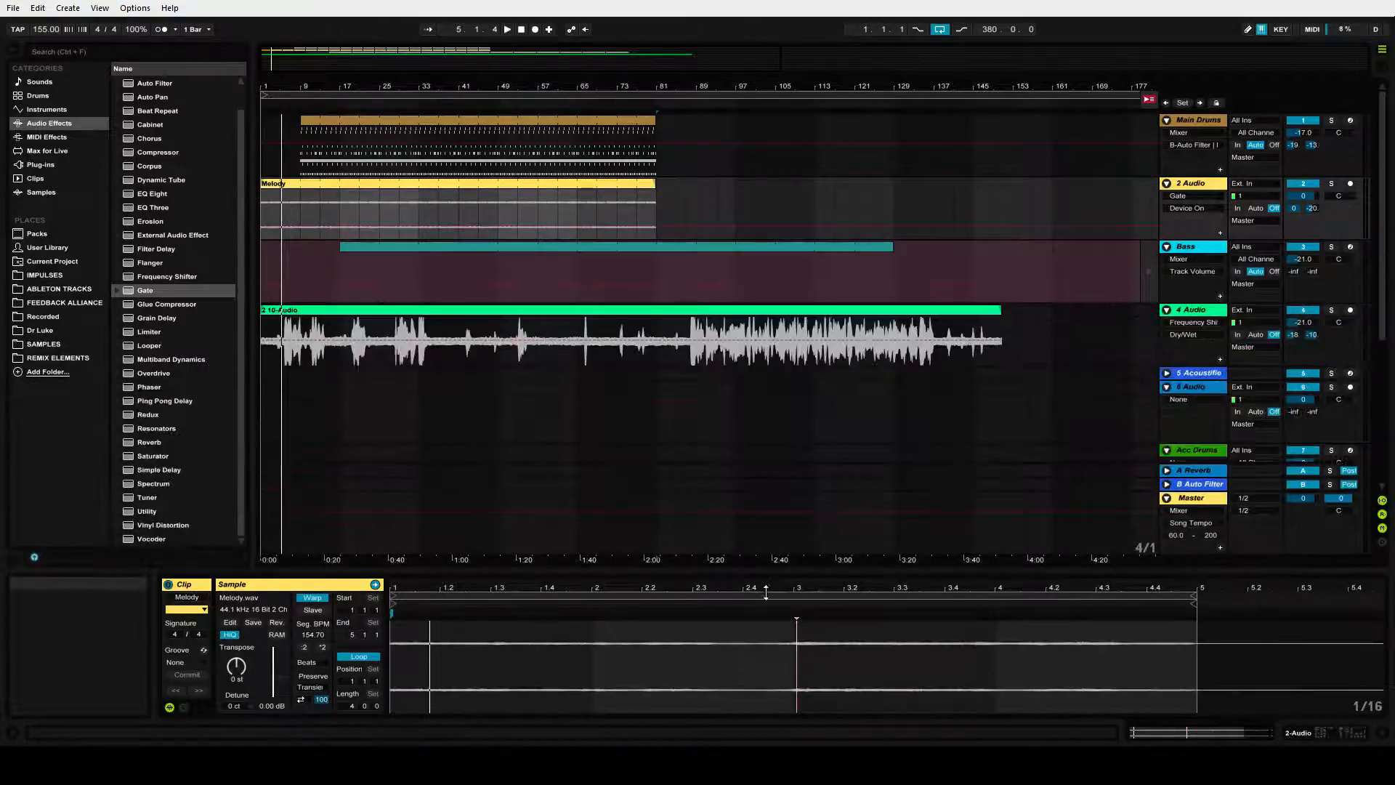
click(521, 29)
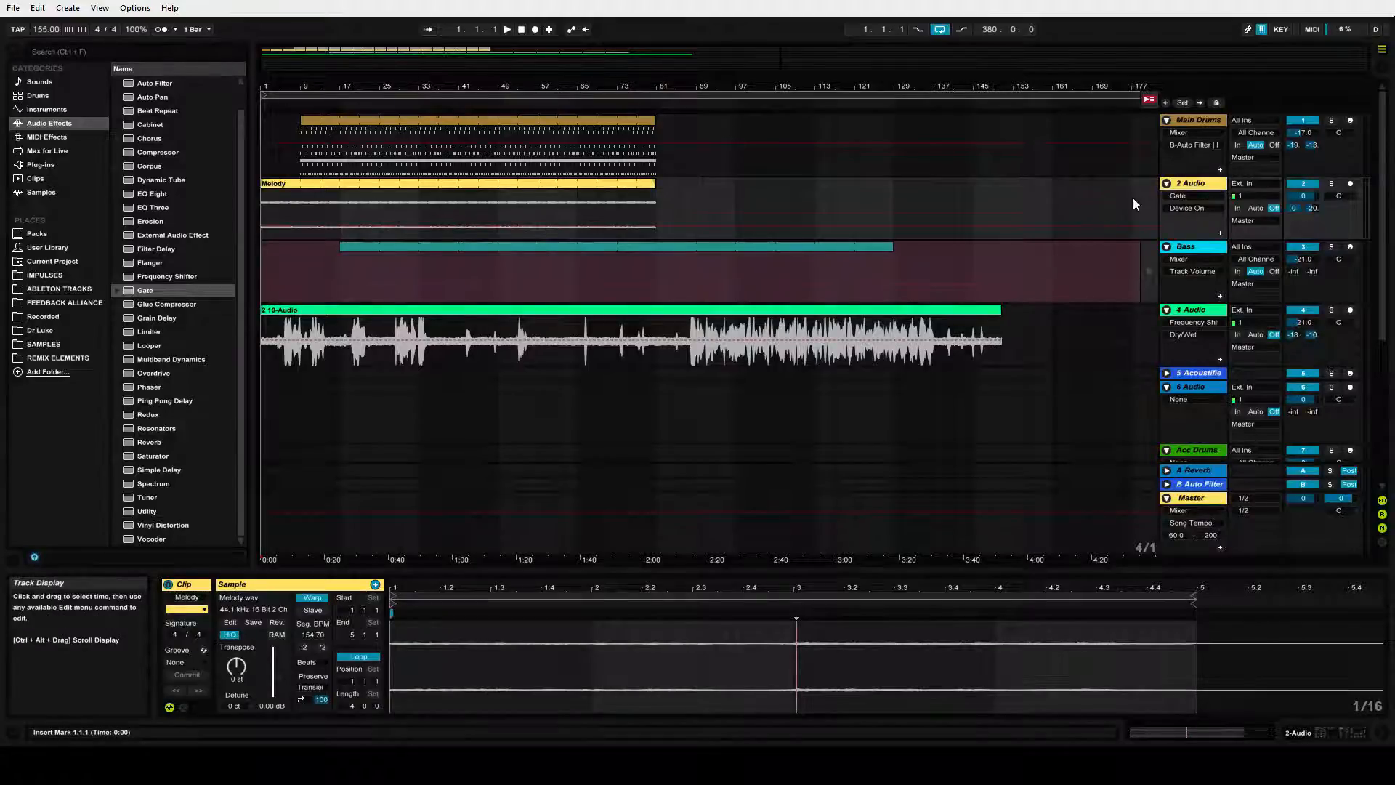
Copy the Bass clip from Session View into the Bass track's arrangement, filling bars 17 to 129 with its notes
click(832, 247)
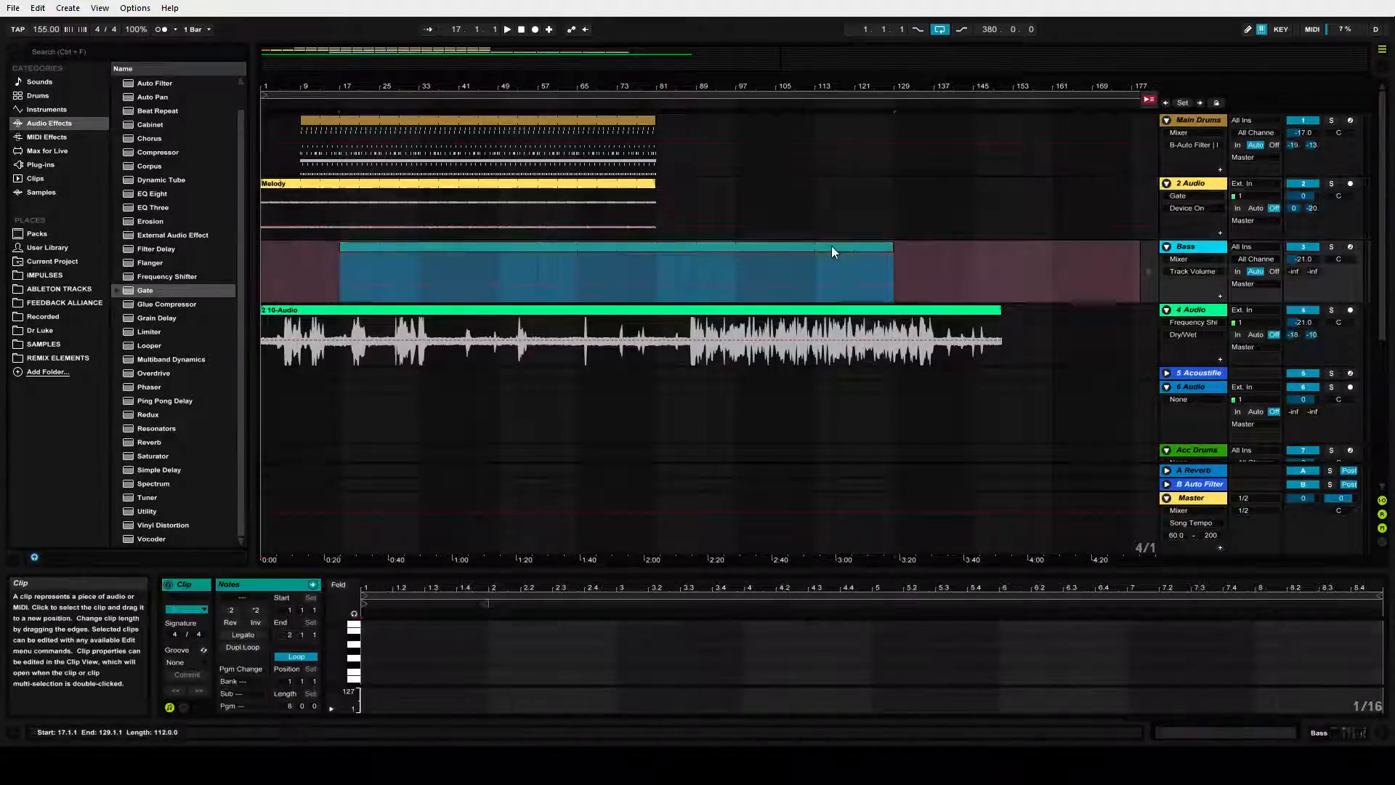
drag(681, 569, 680, 440)
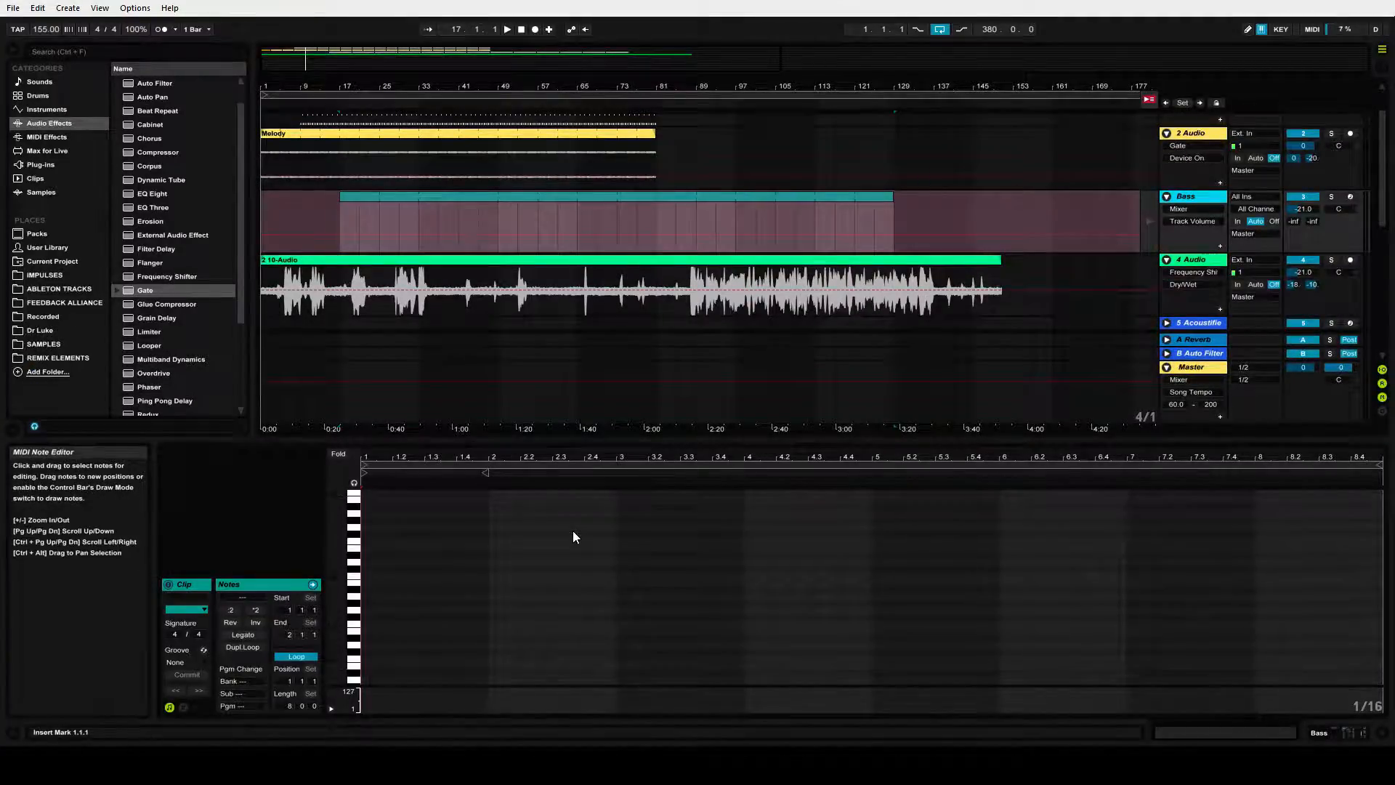
key(Tab)
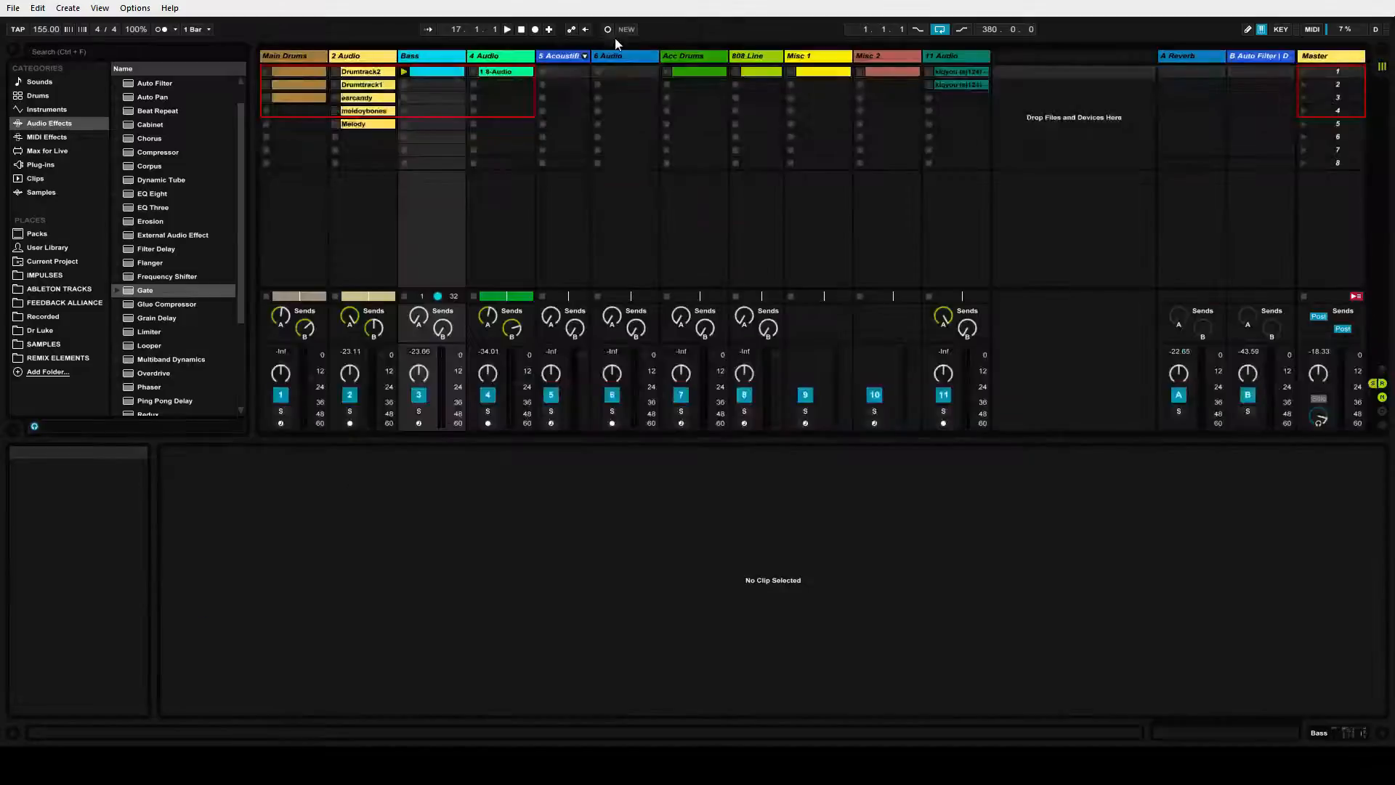
click(442, 72)
drag(438, 72, 893, 212)
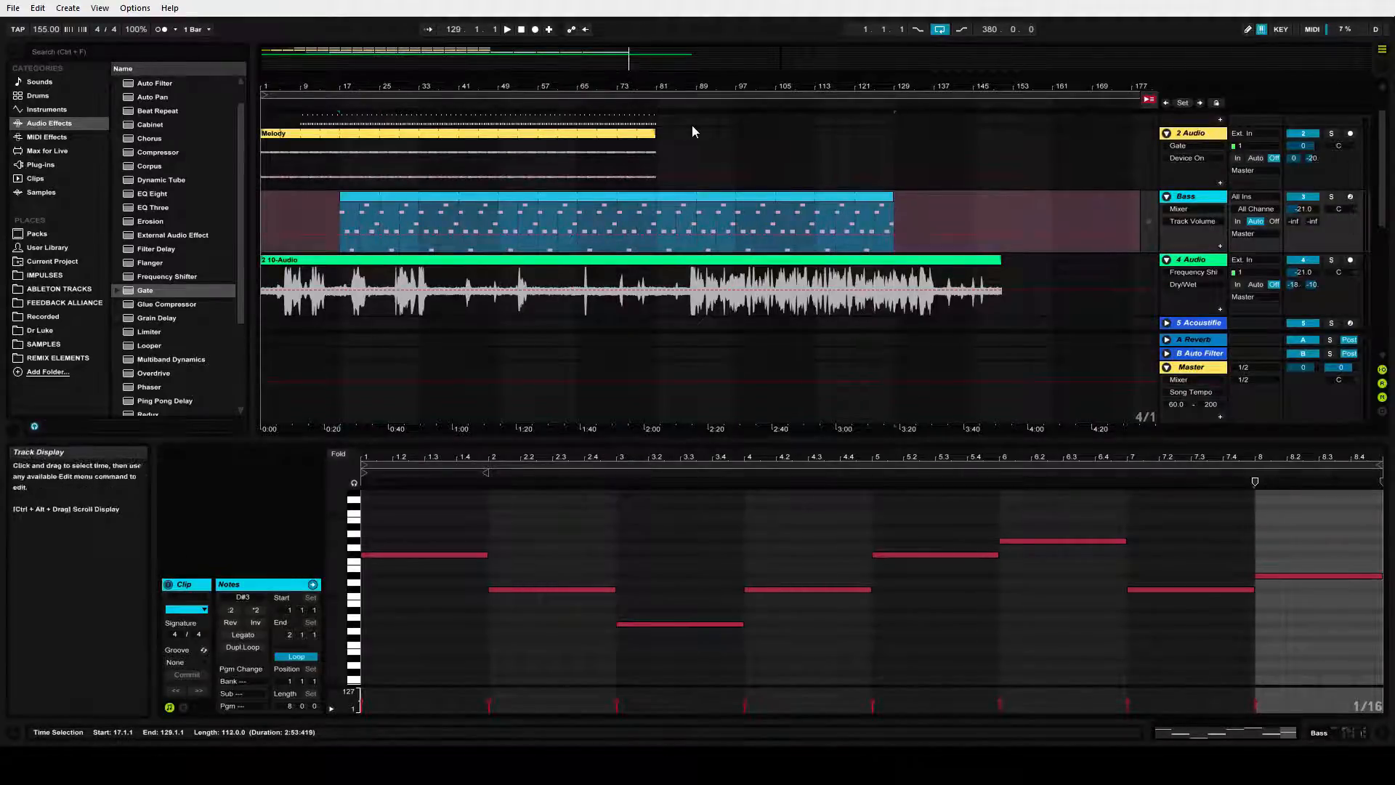
Extend the Melody clips on 2 Audio and the Main Drums clips so both end at bar 129
drag(656, 138, 893, 156)
scroll(864, 172, up, 2)
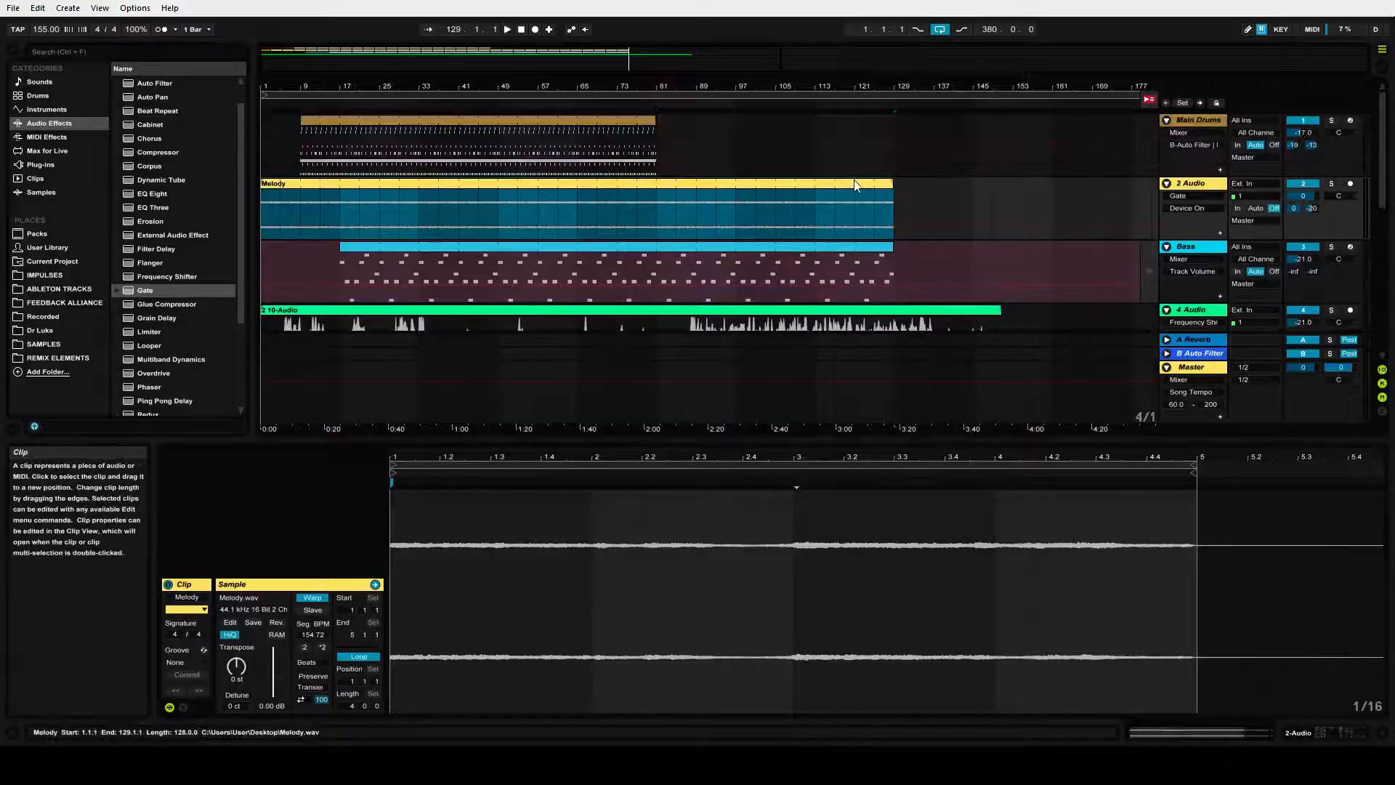
click(657, 119)
drag(660, 118, 893, 120)
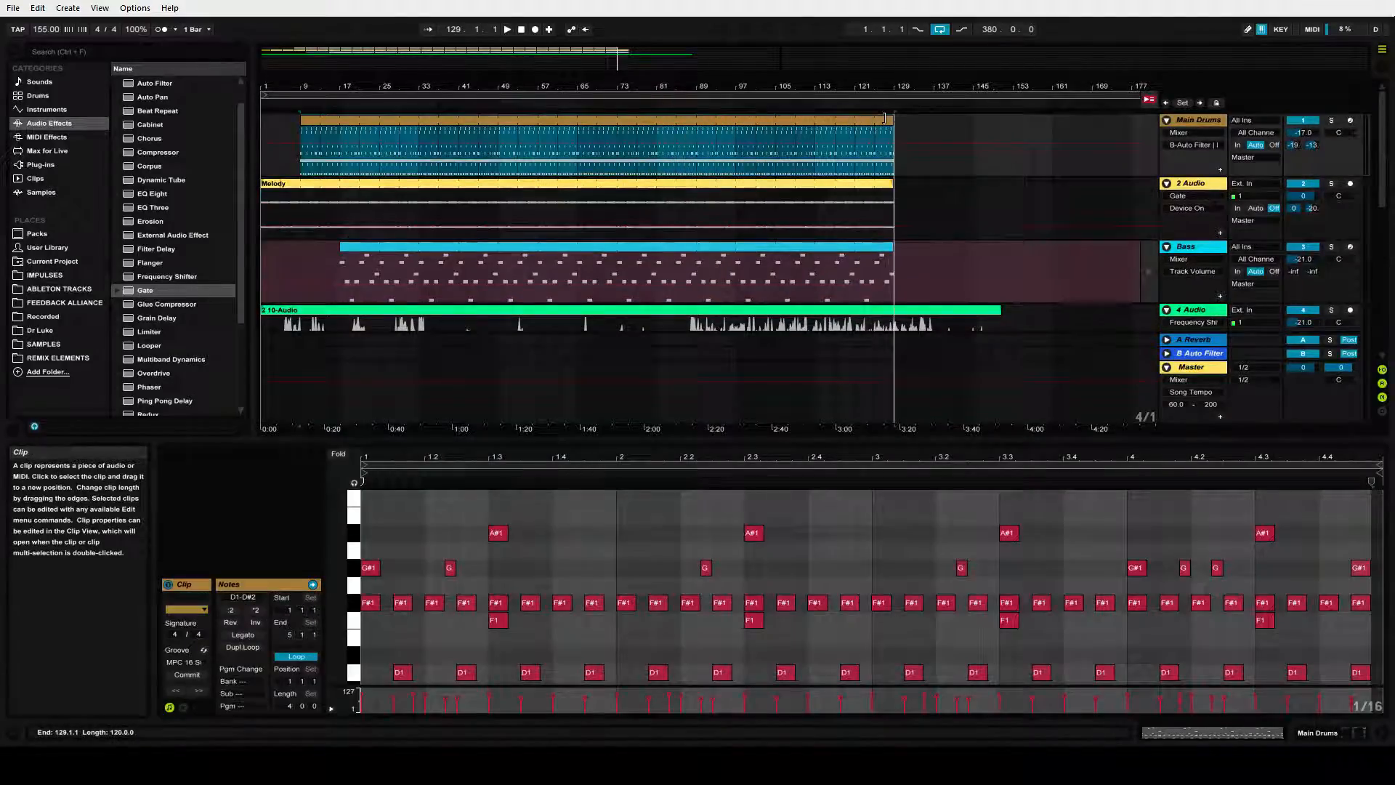
Play the arrangement from the start and lower the 2 Audio track's volume to -1.3 during playback
click(521, 30)
click(507, 30)
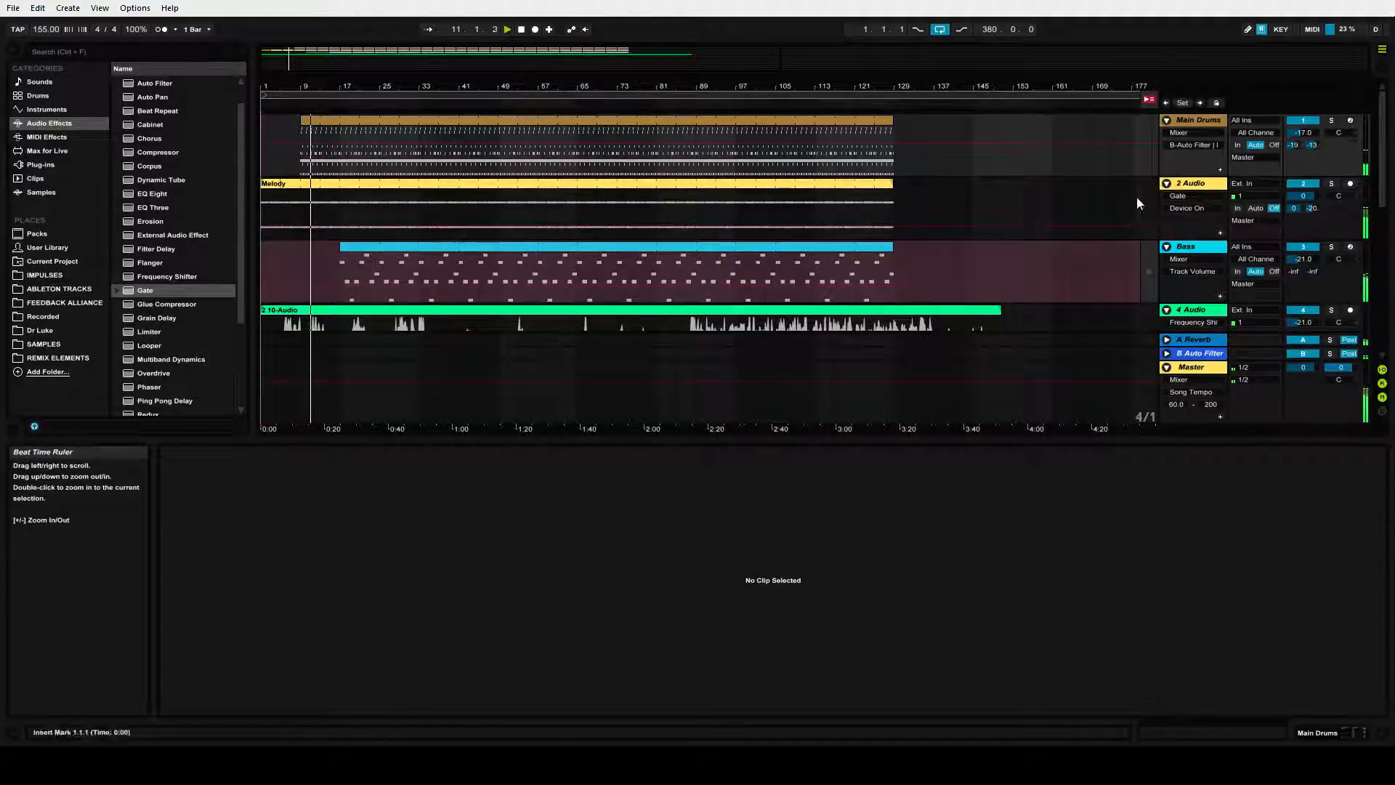
drag(1304, 196, 1305, 204)
click(522, 30)
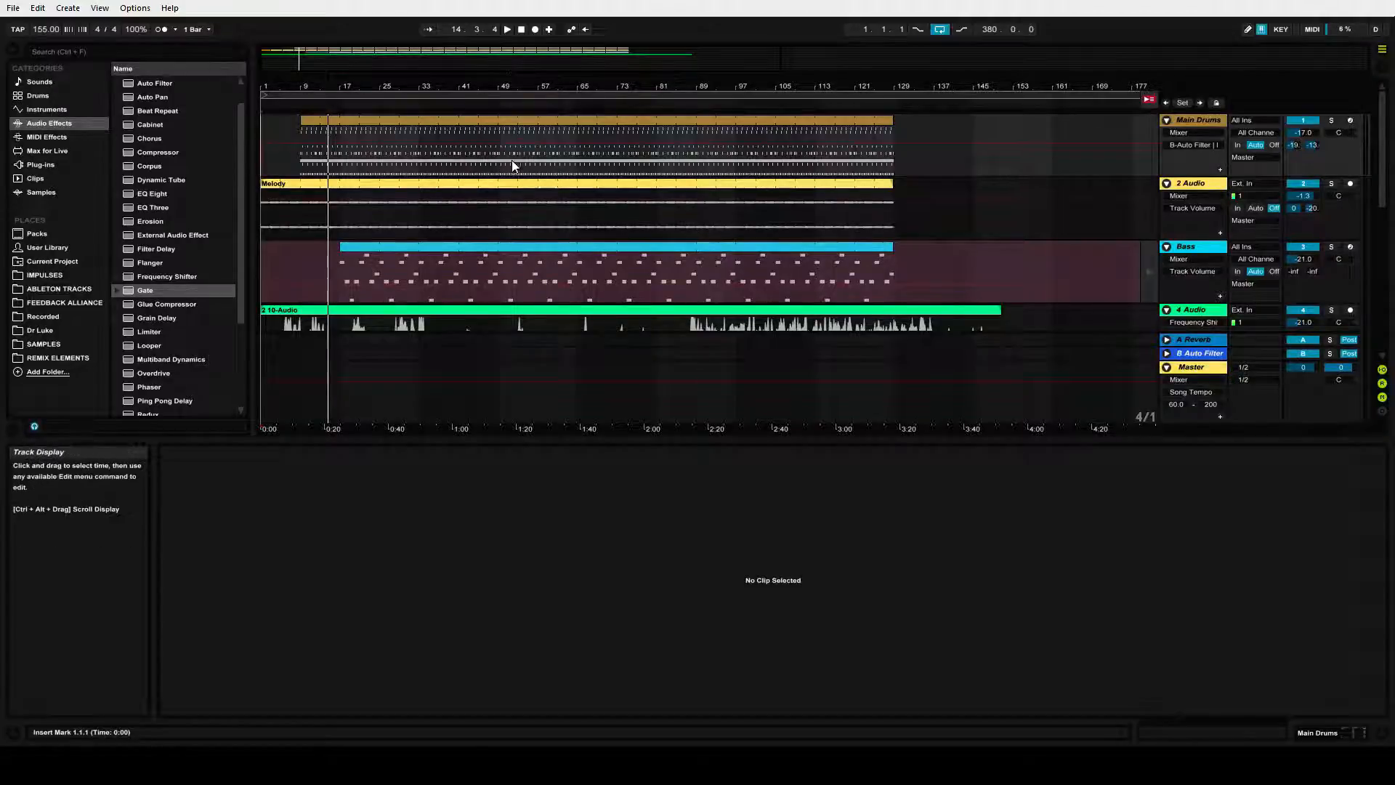
Switch playback back to the arrangement and fill the Bass track with its clip from bar 1 to bar 17
click(1148, 99)
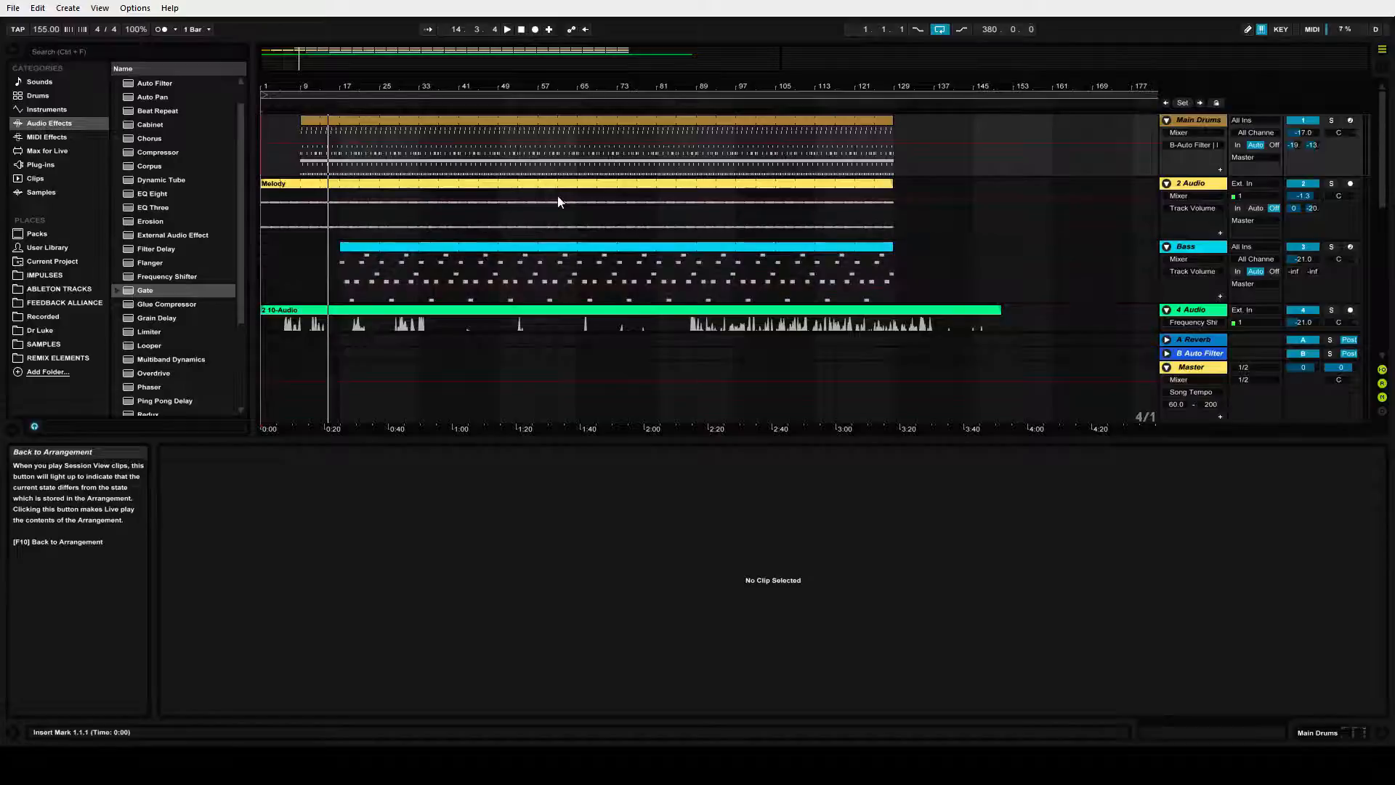
click(354, 246)
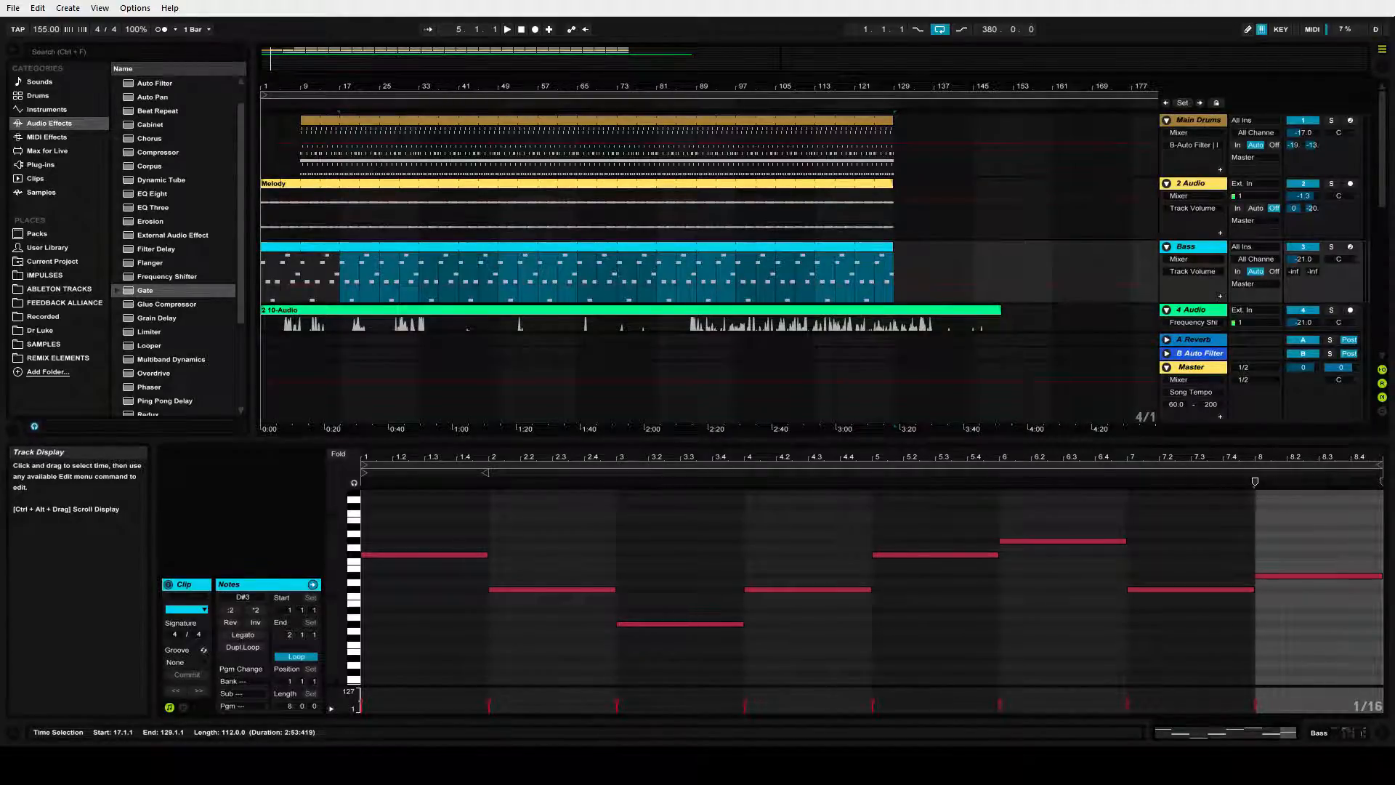
Review the 2 Audio track's device chain and reopen the Melody clip's sample
click(1198, 184)
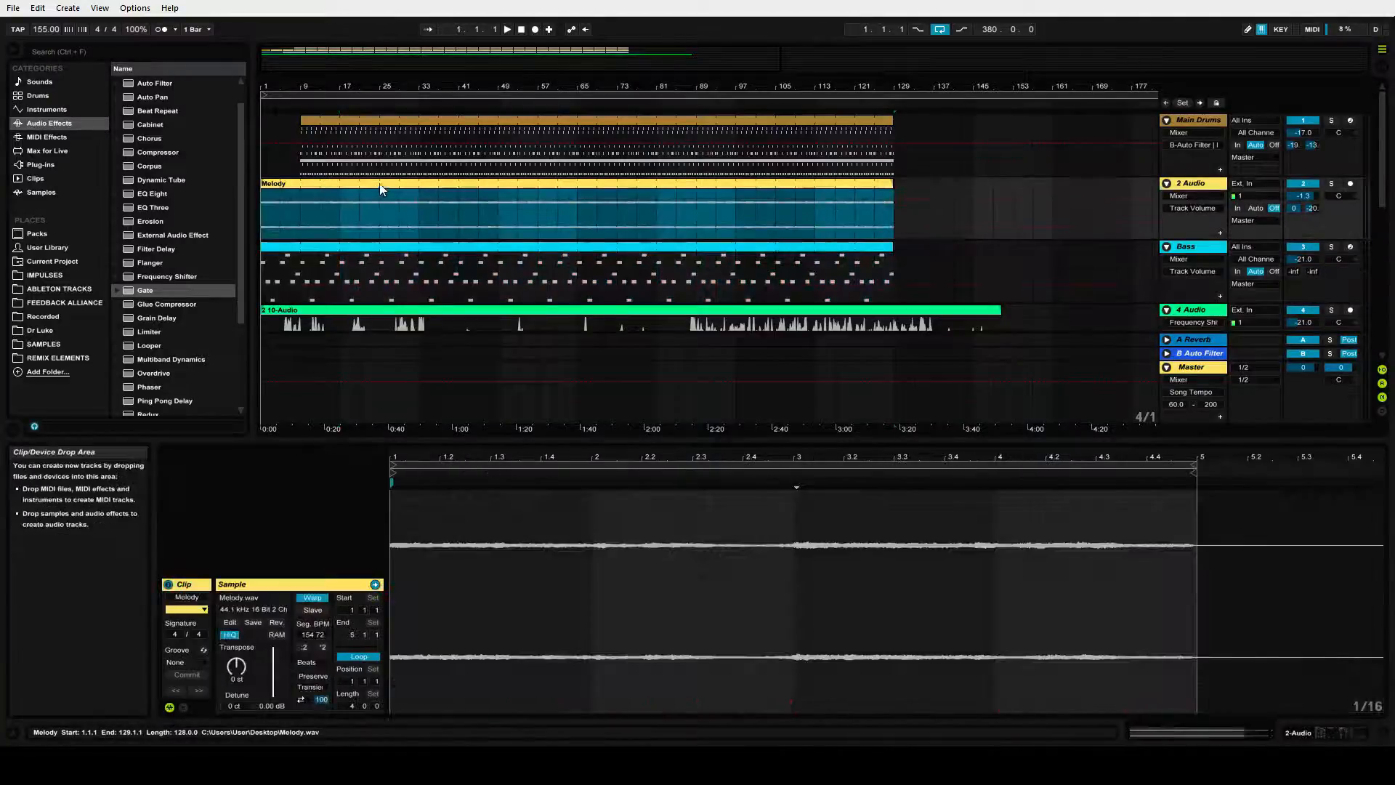
double_click(1202, 185)
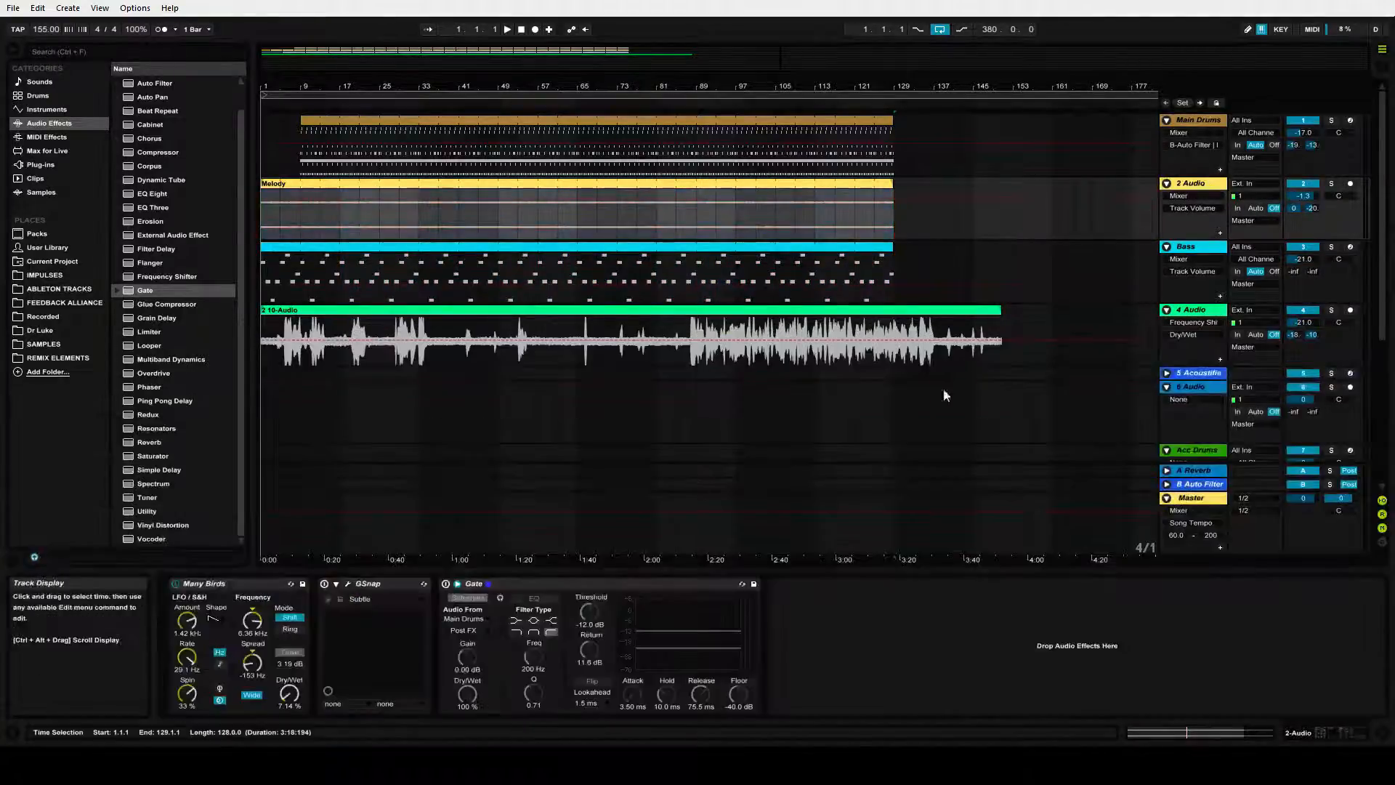
double_click(671, 187)
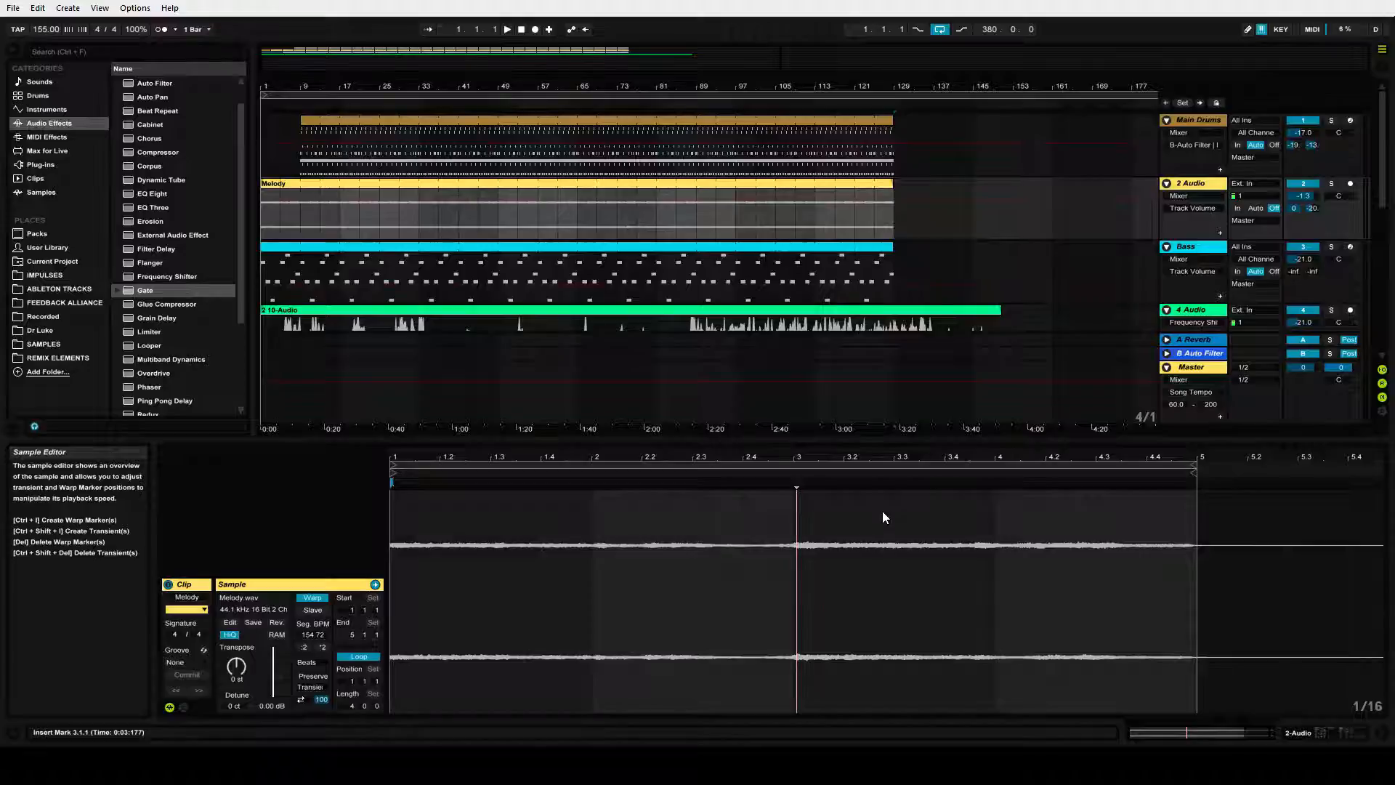
Show the 2 Audio track's devices and toggle the Gate on and off, leaving it activated
click(1208, 183)
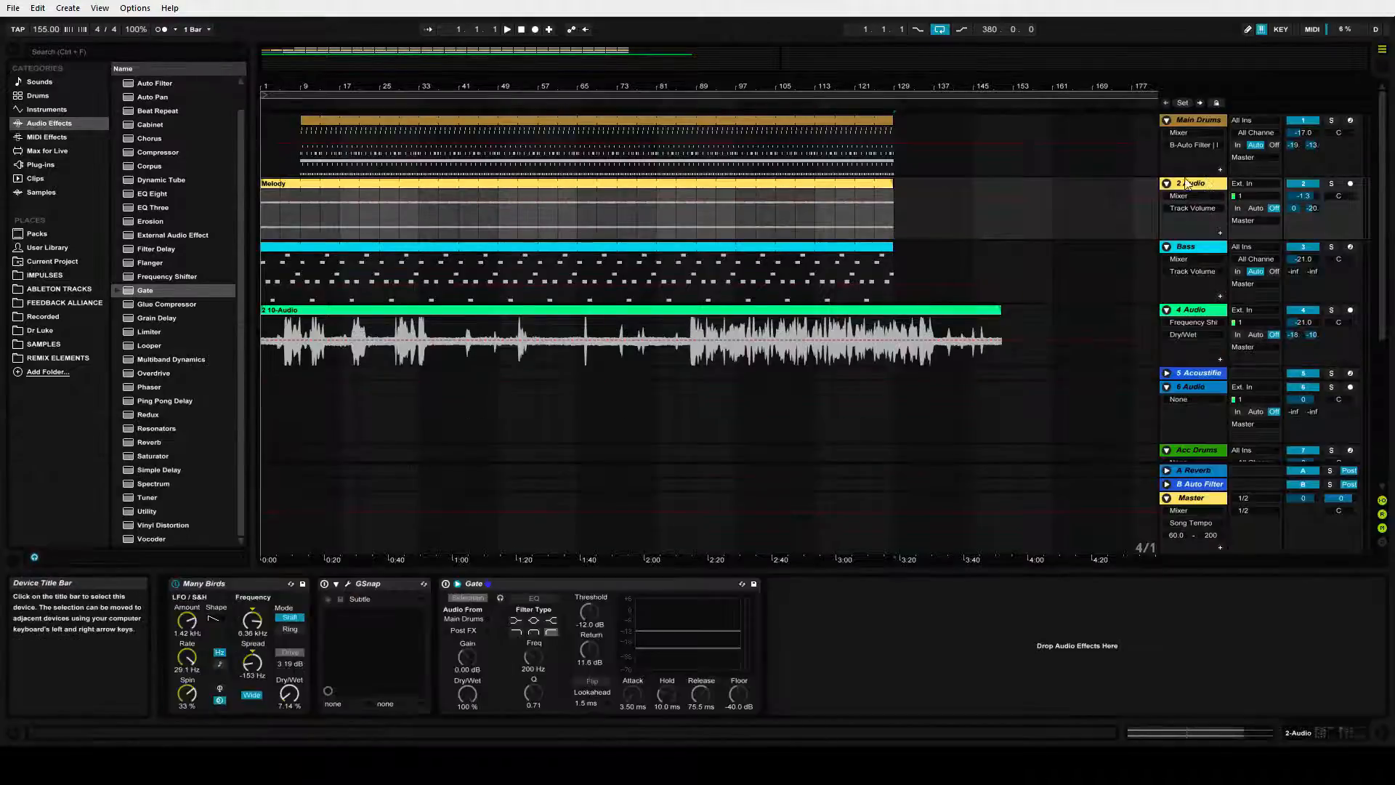
click(446, 586)
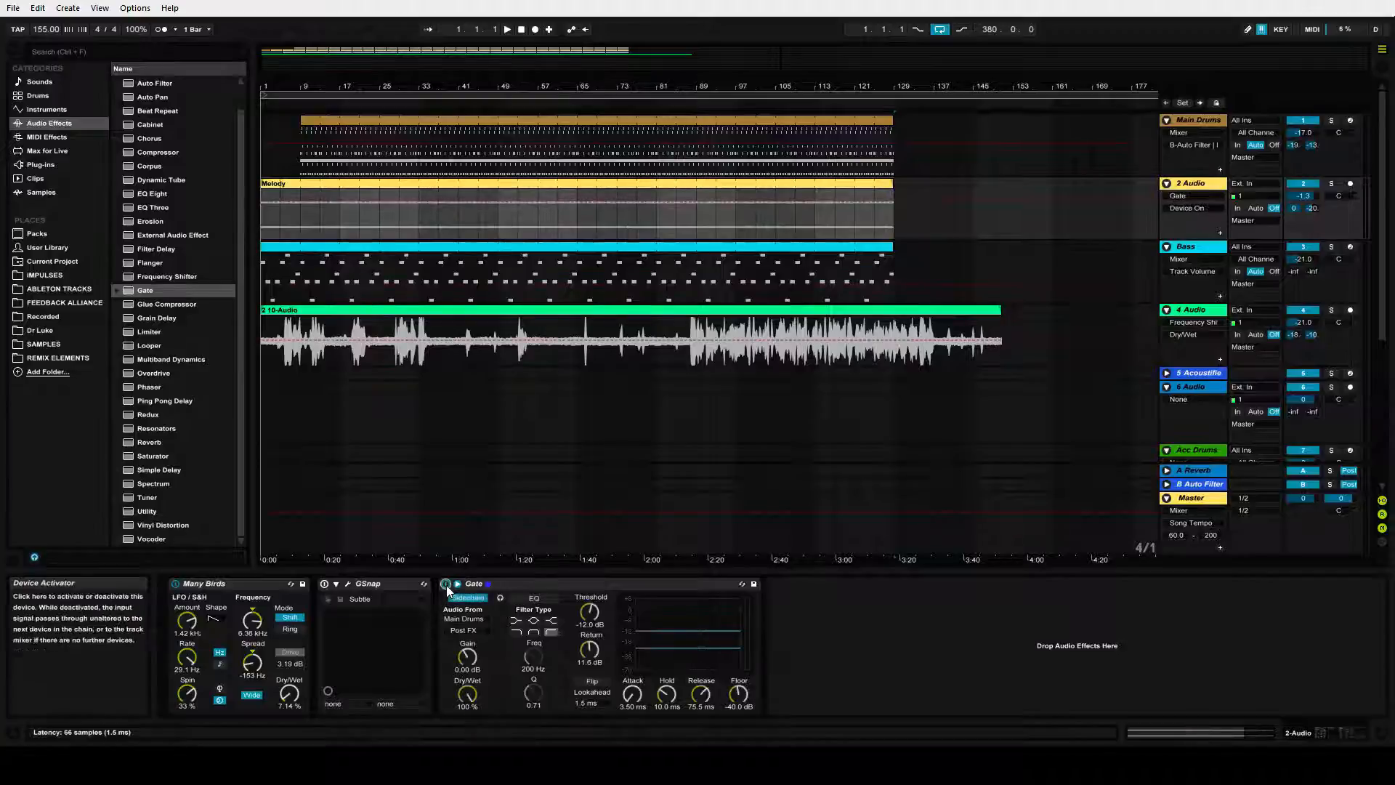
click(446, 584)
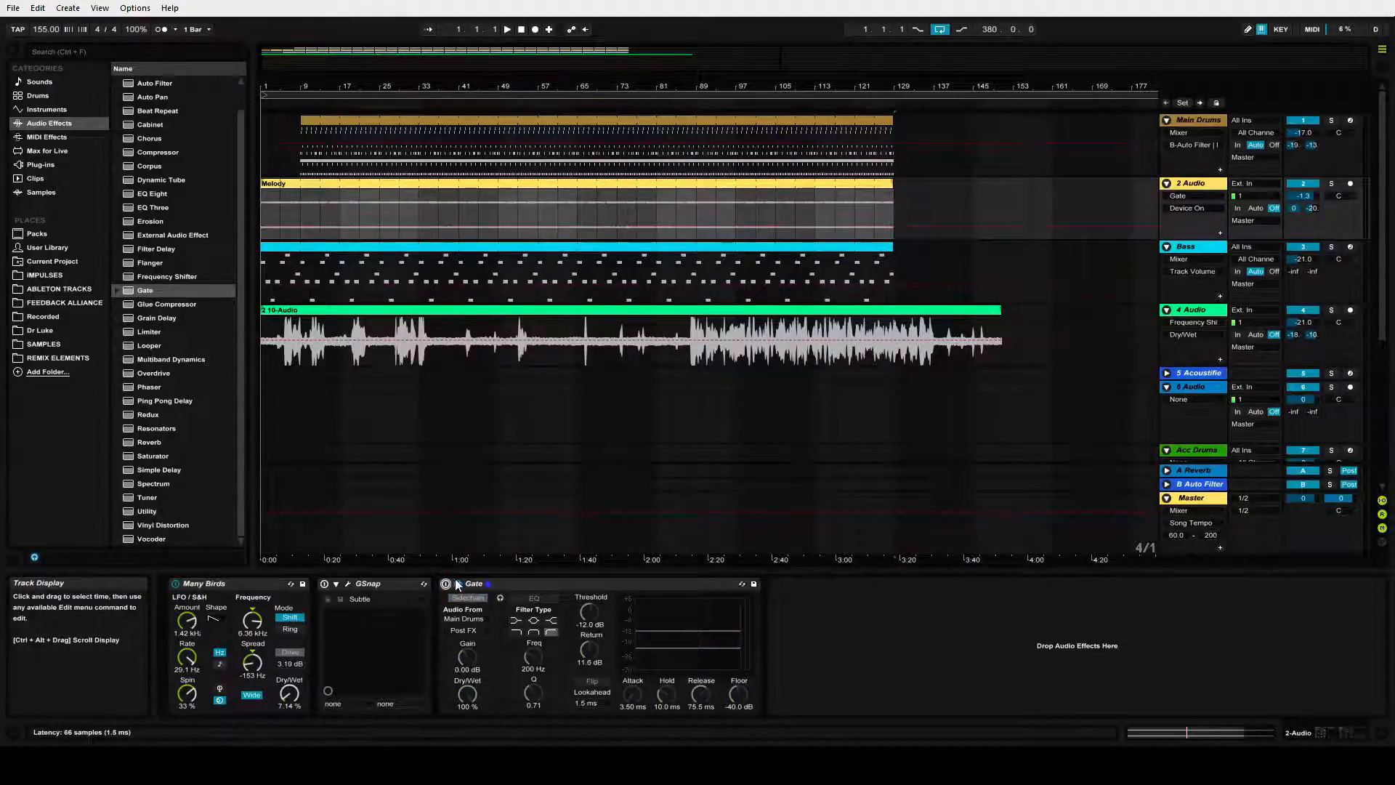
click(446, 584)
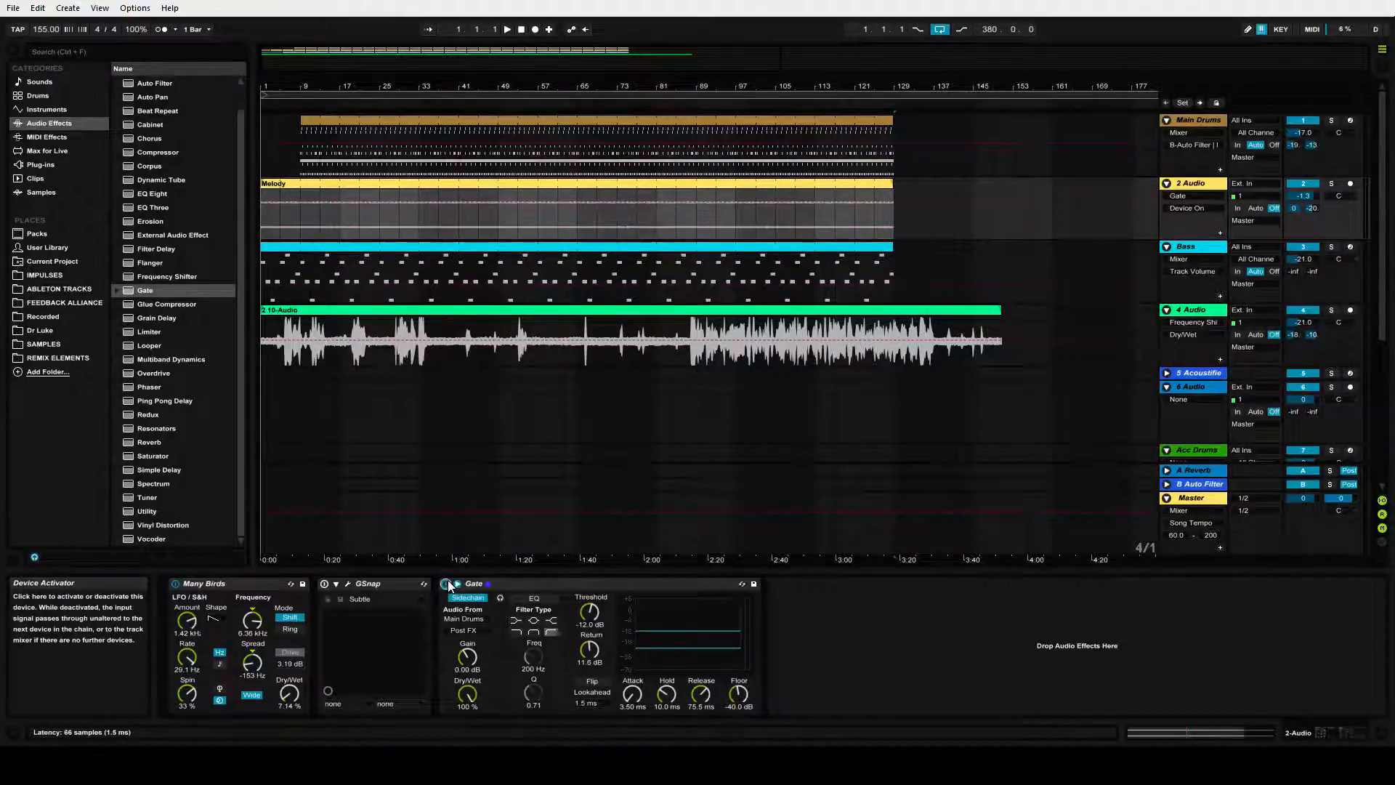
click(446, 584)
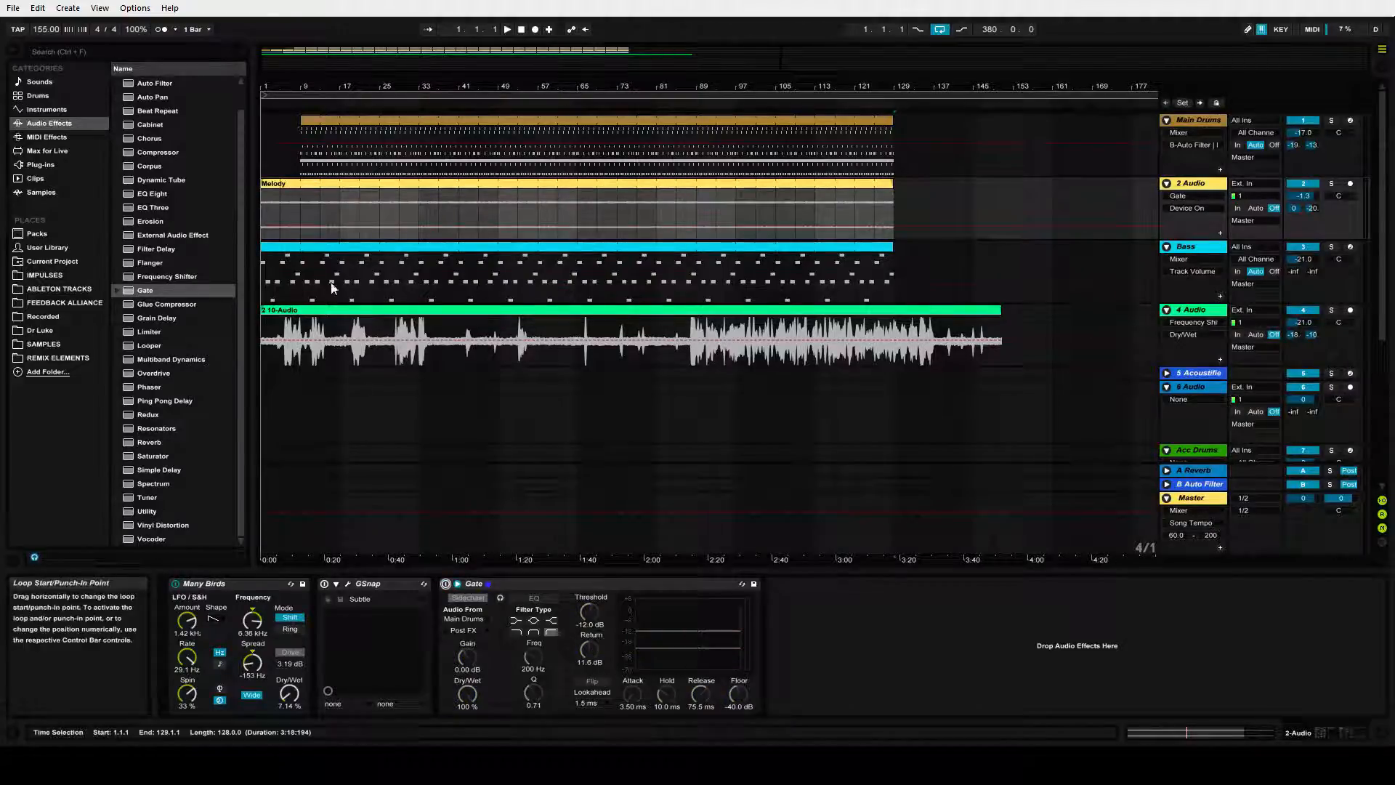
click(446, 584)
Play the arrangement from just before bar 9, comparing the melody with the Gate bypassed and active
click(299, 104)
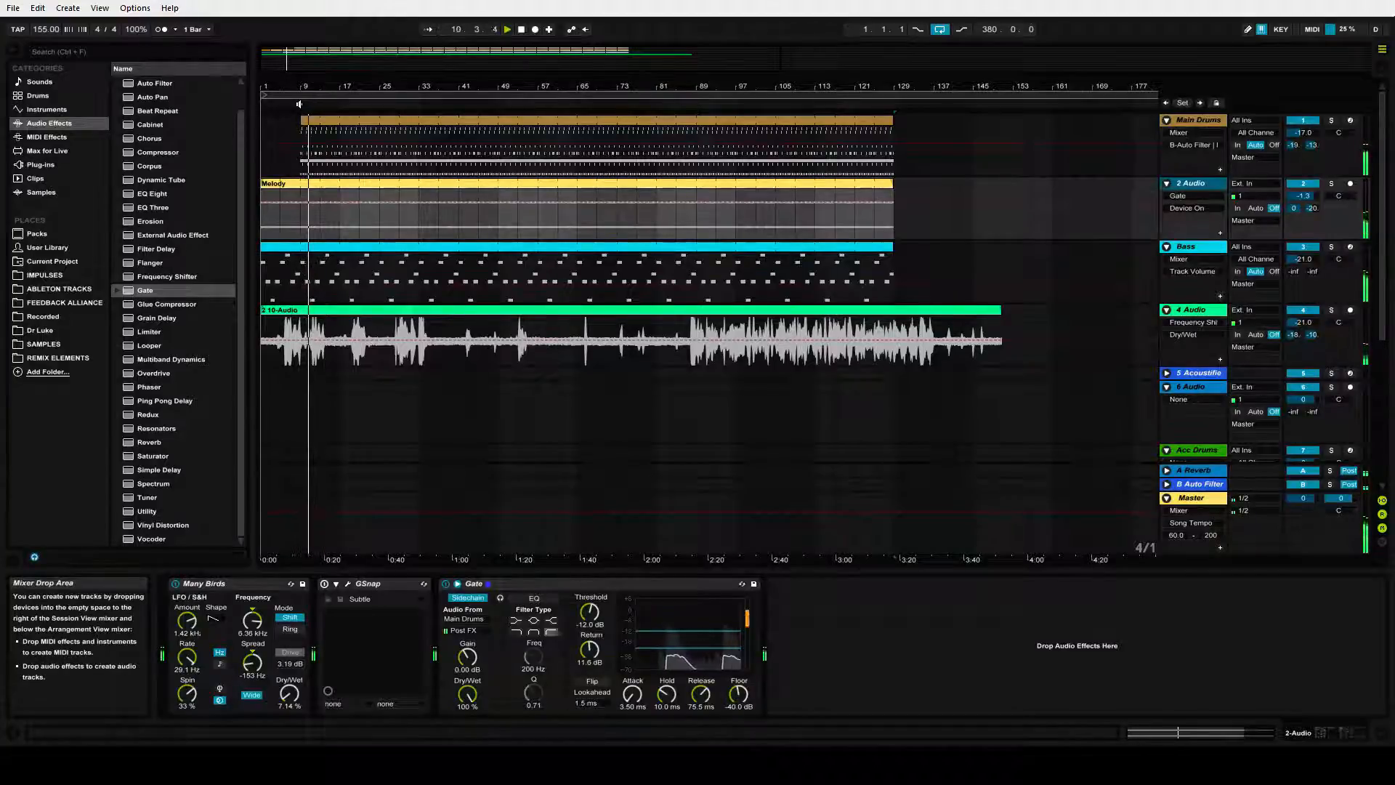
click(446, 585)
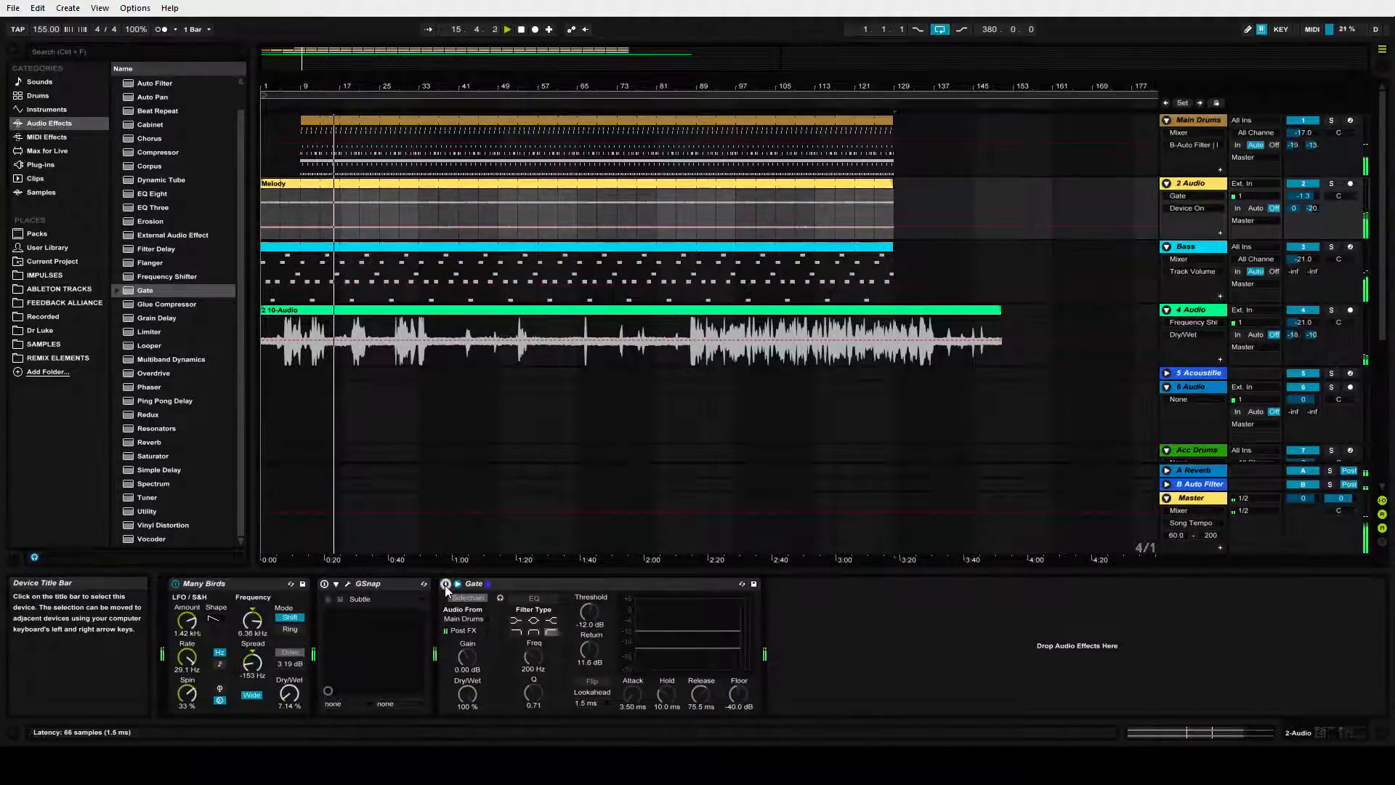
click(445, 584)
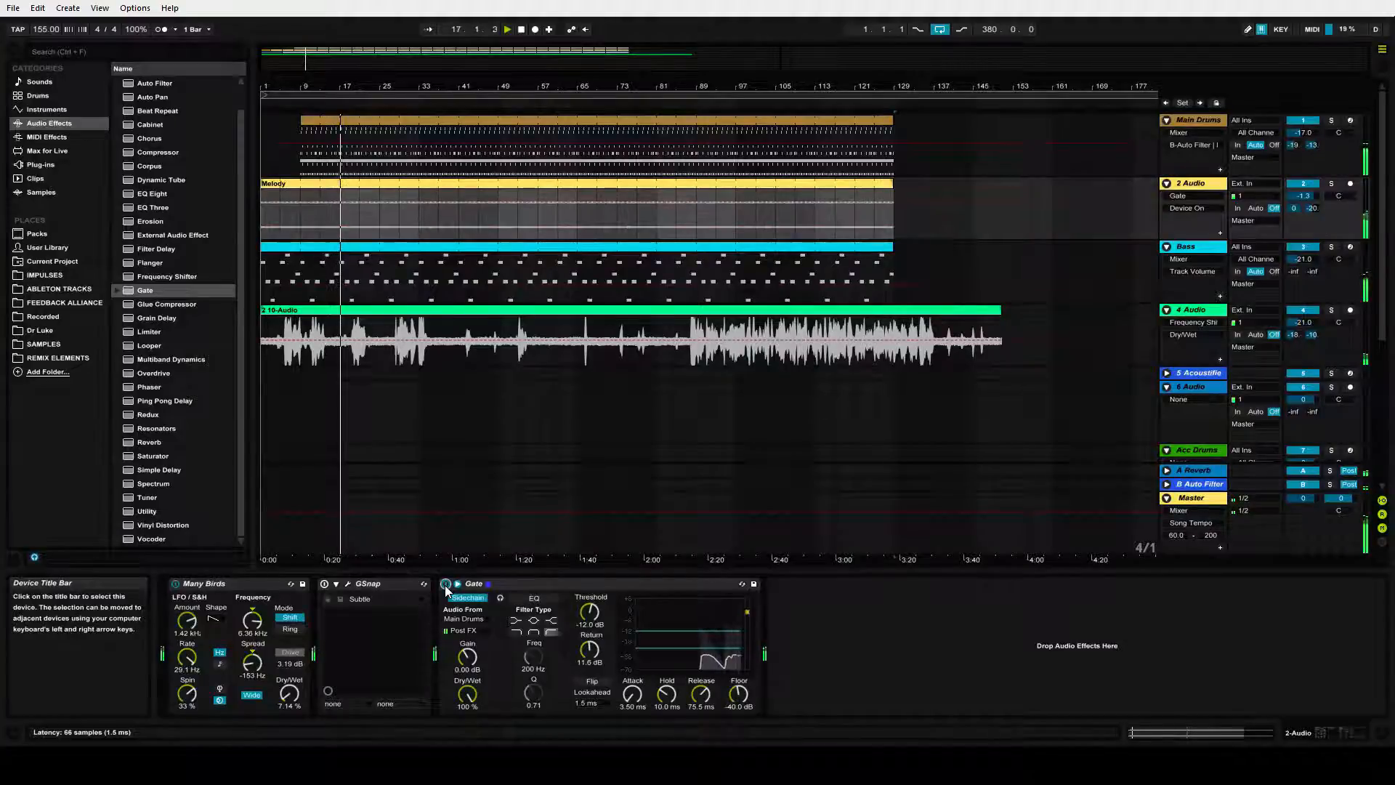
click(520, 30)
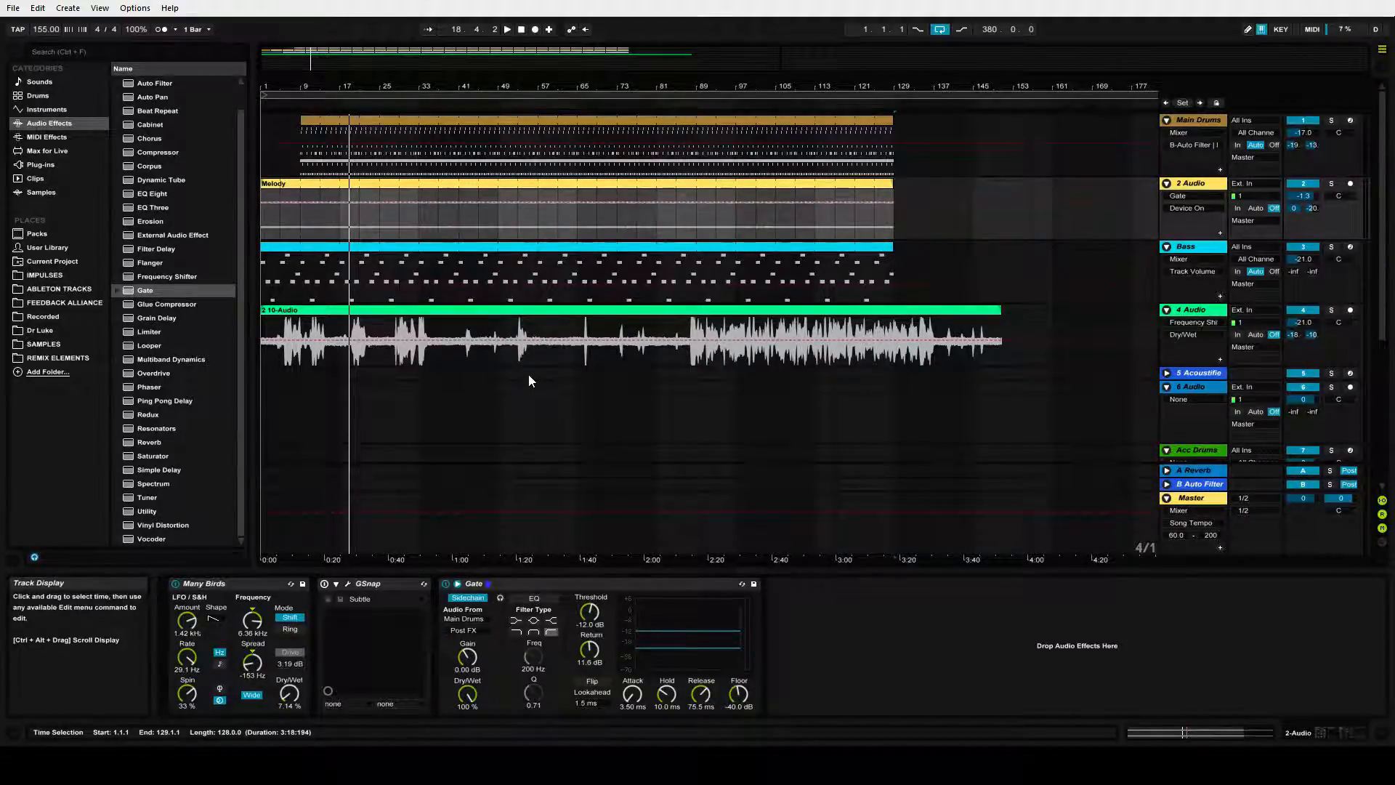
Select the Main Drums track, and return to the 2 Audio track to show its Gate settings
click(1206, 120)
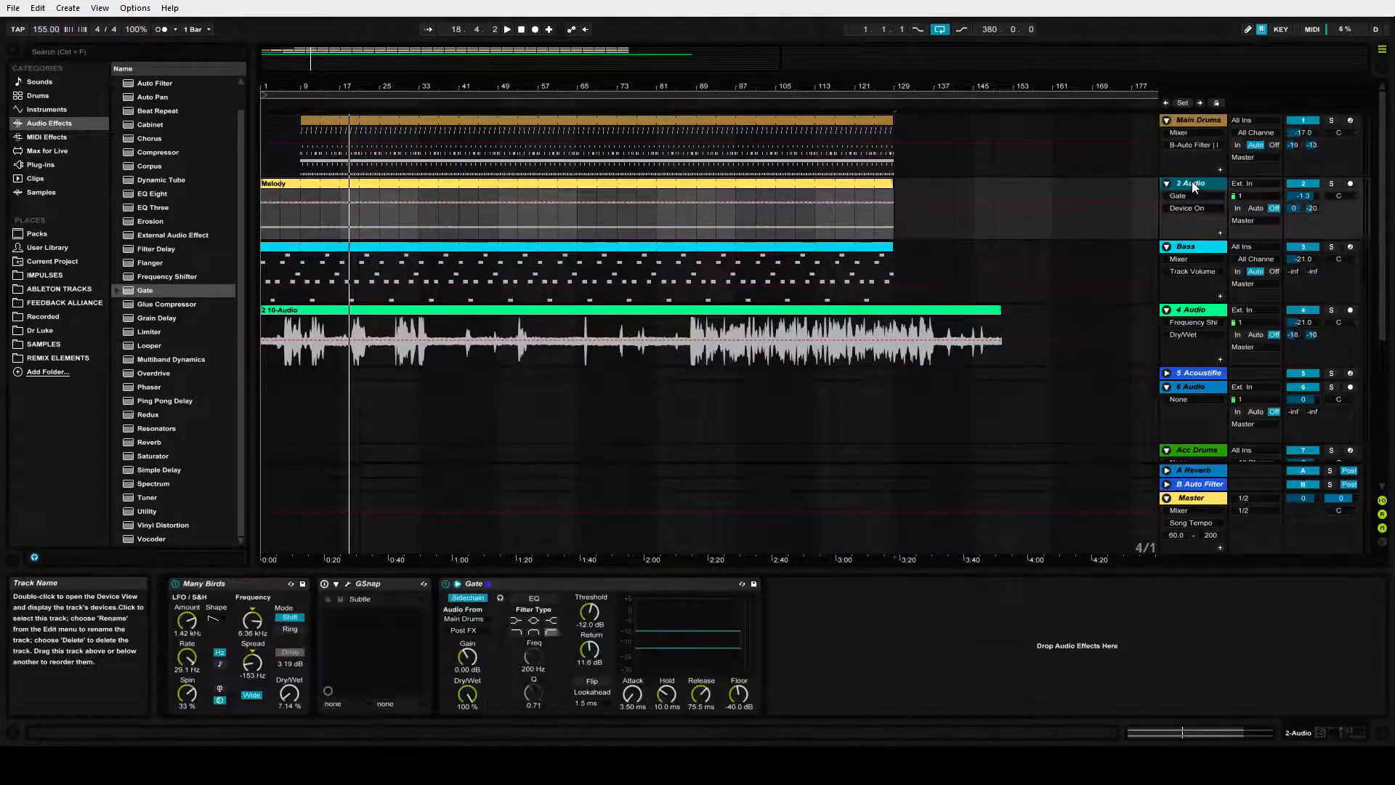
click(1194, 186)
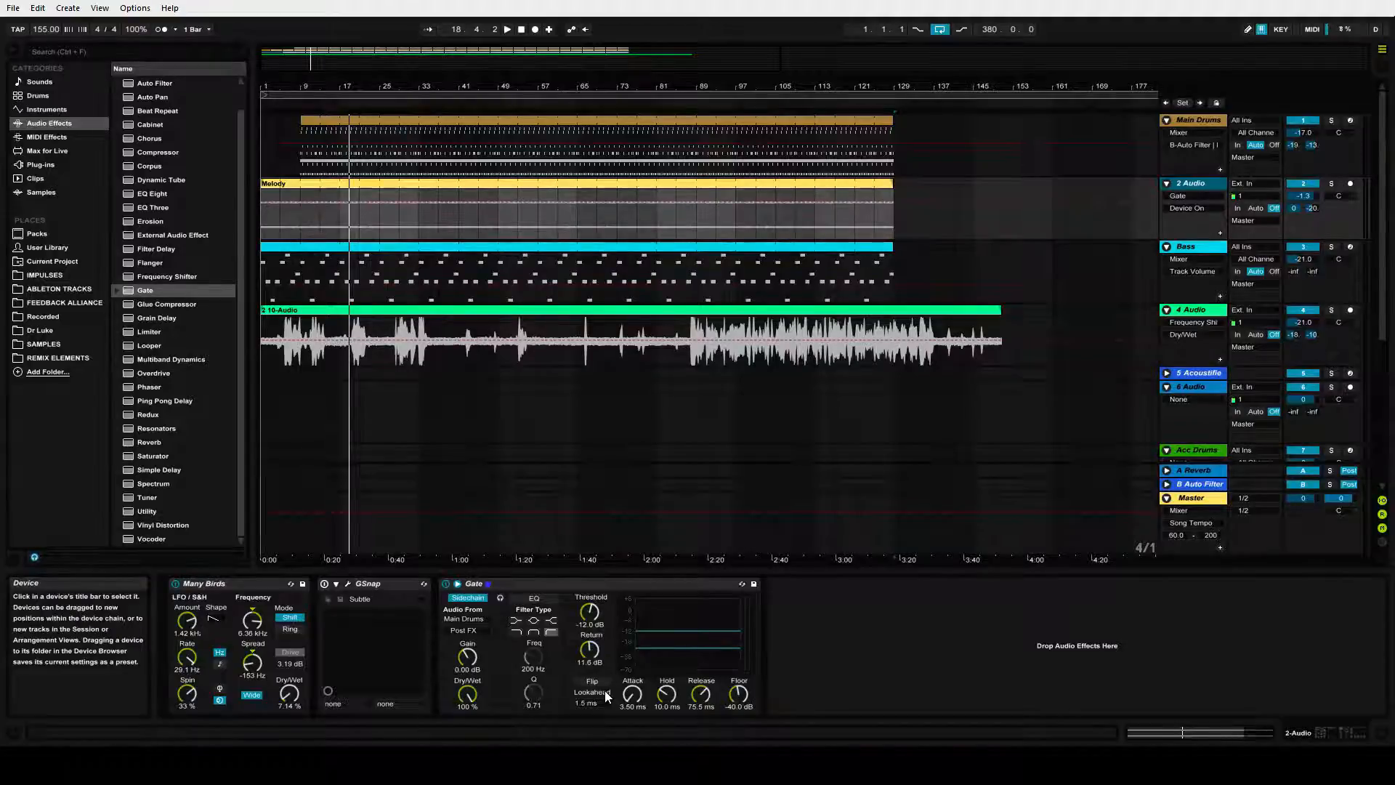
Point out the Gate's Main Drums sidechain source and toggle the Gate off and on to show its Device On automation, leaving it active
click(469, 599)
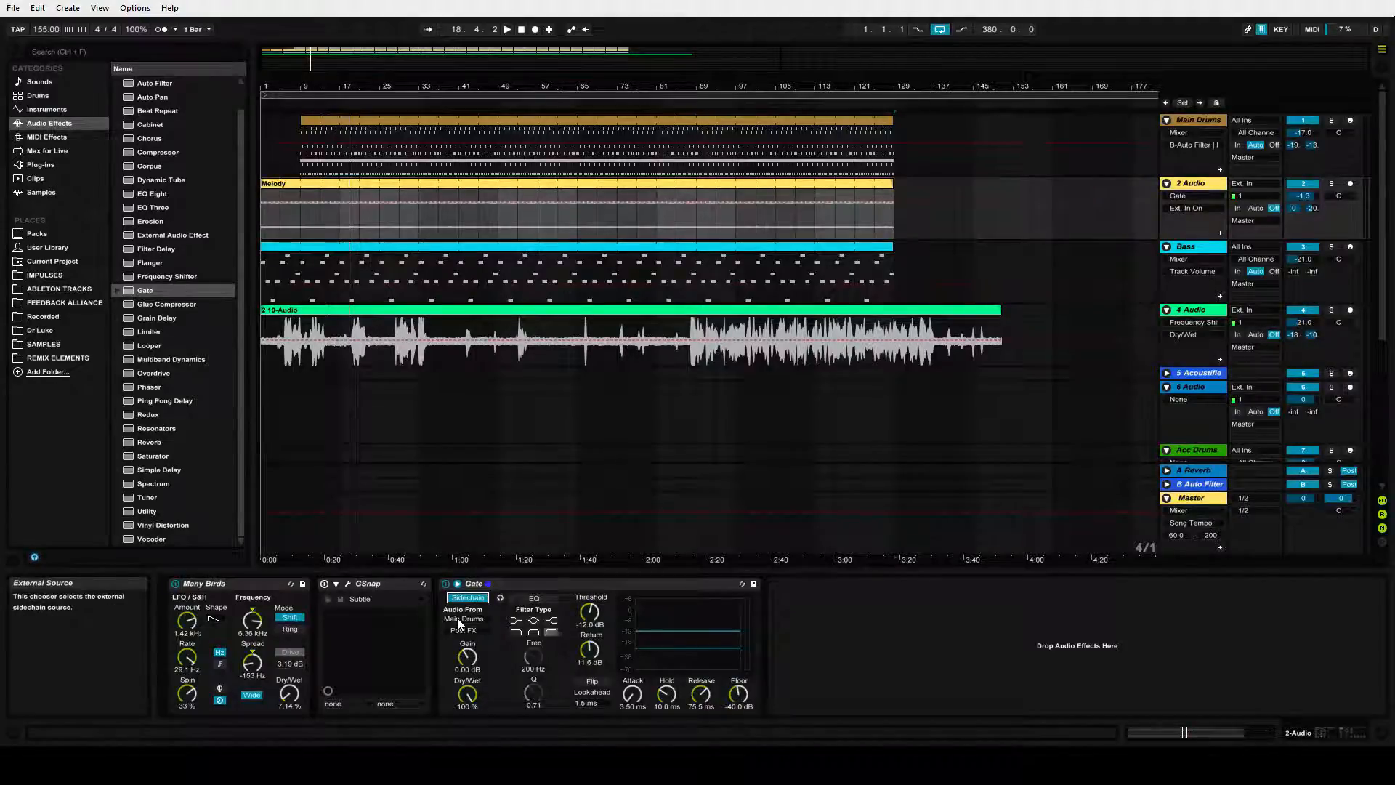
click(458, 619)
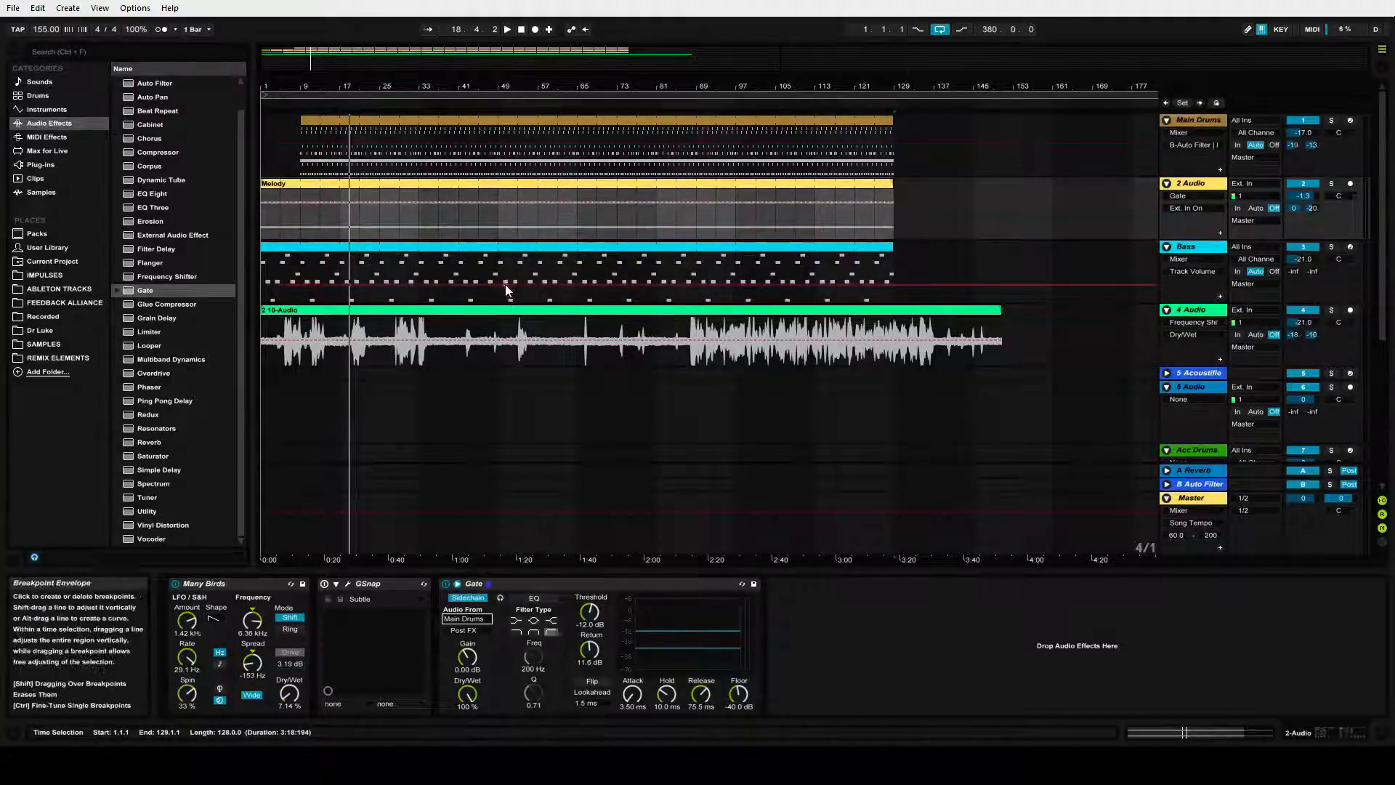
click(446, 583)
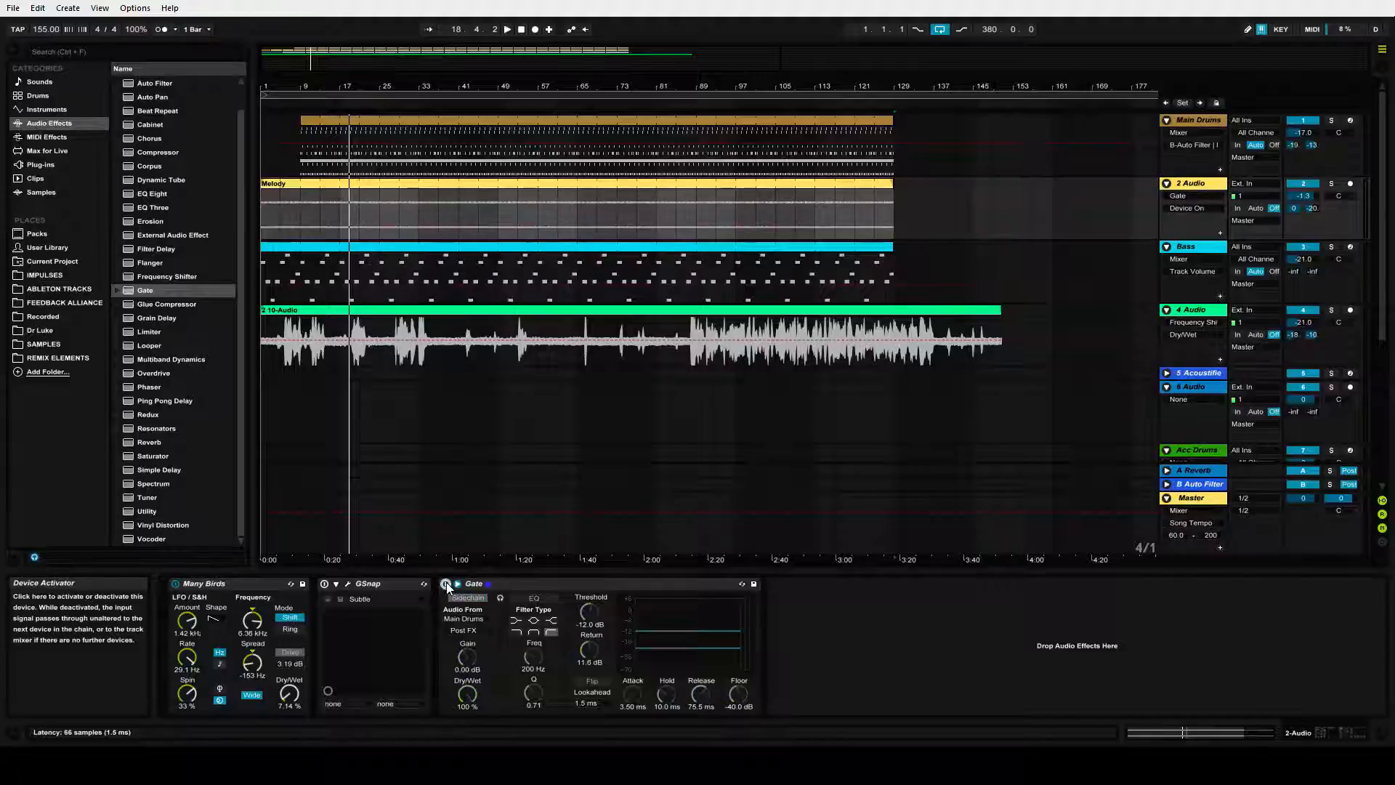
click(446, 583)
click(446, 583)
click(446, 583)
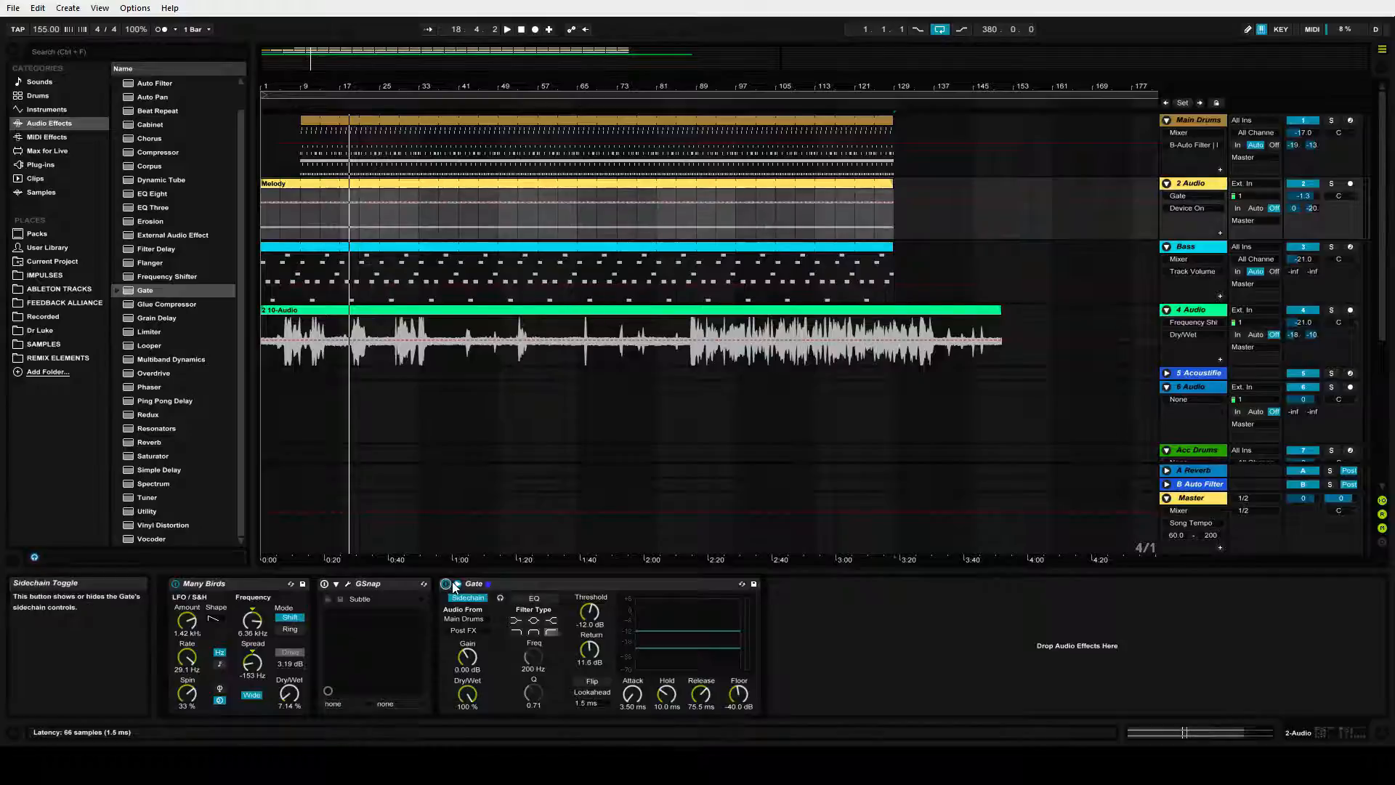
click(526, 582)
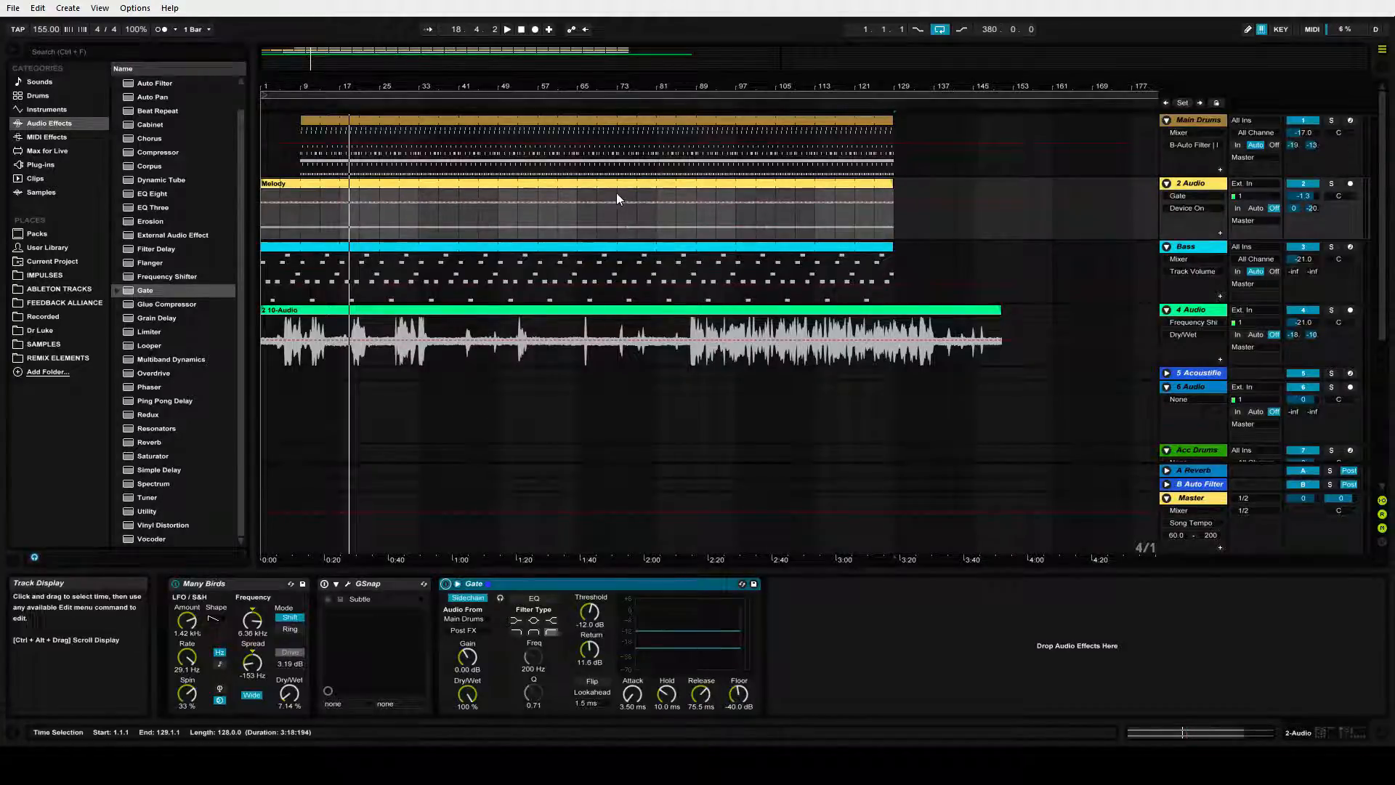
Draw Device On automation on the 2 Audio track that keeps the Gate off from bar 1 to bar 9 during playback
key(b)
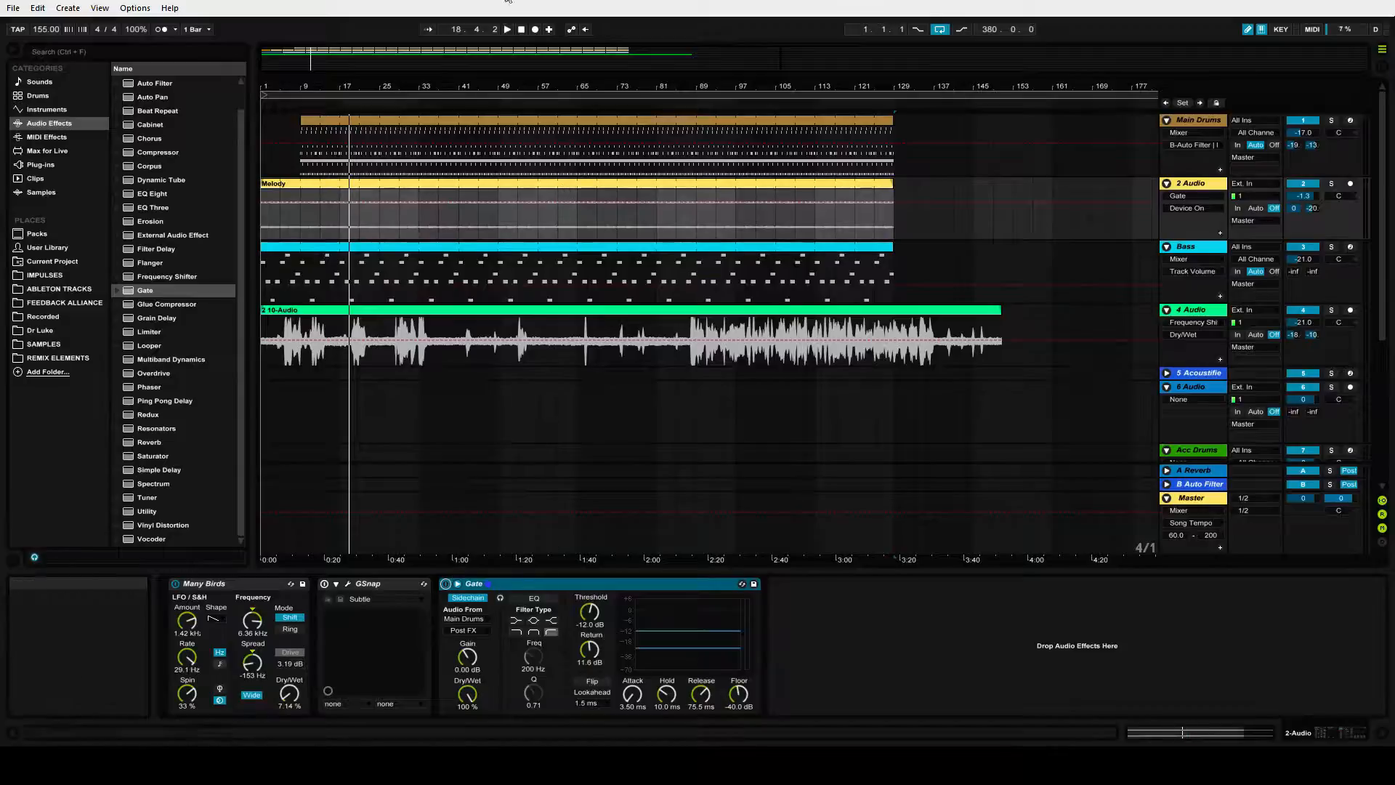
click(510, 29)
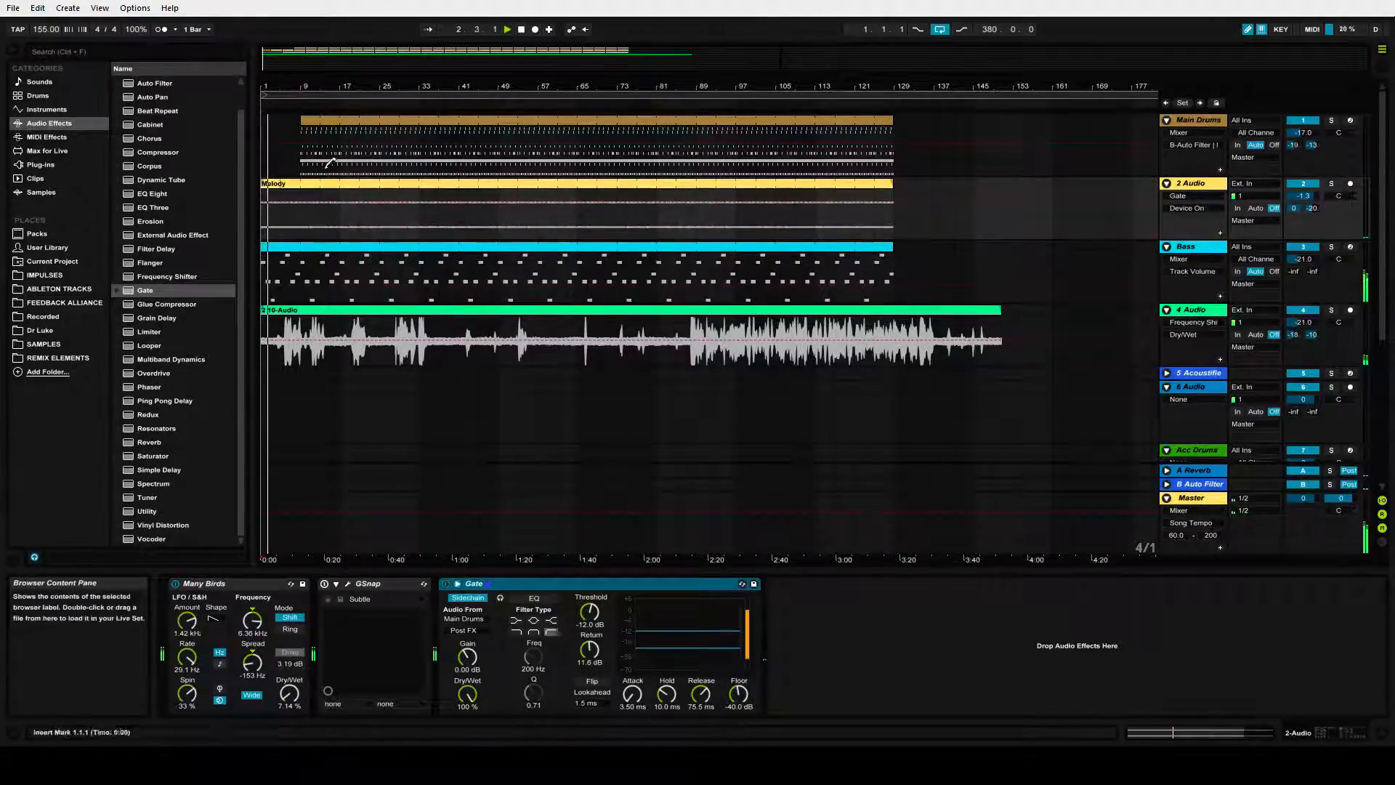
click(293, 216)
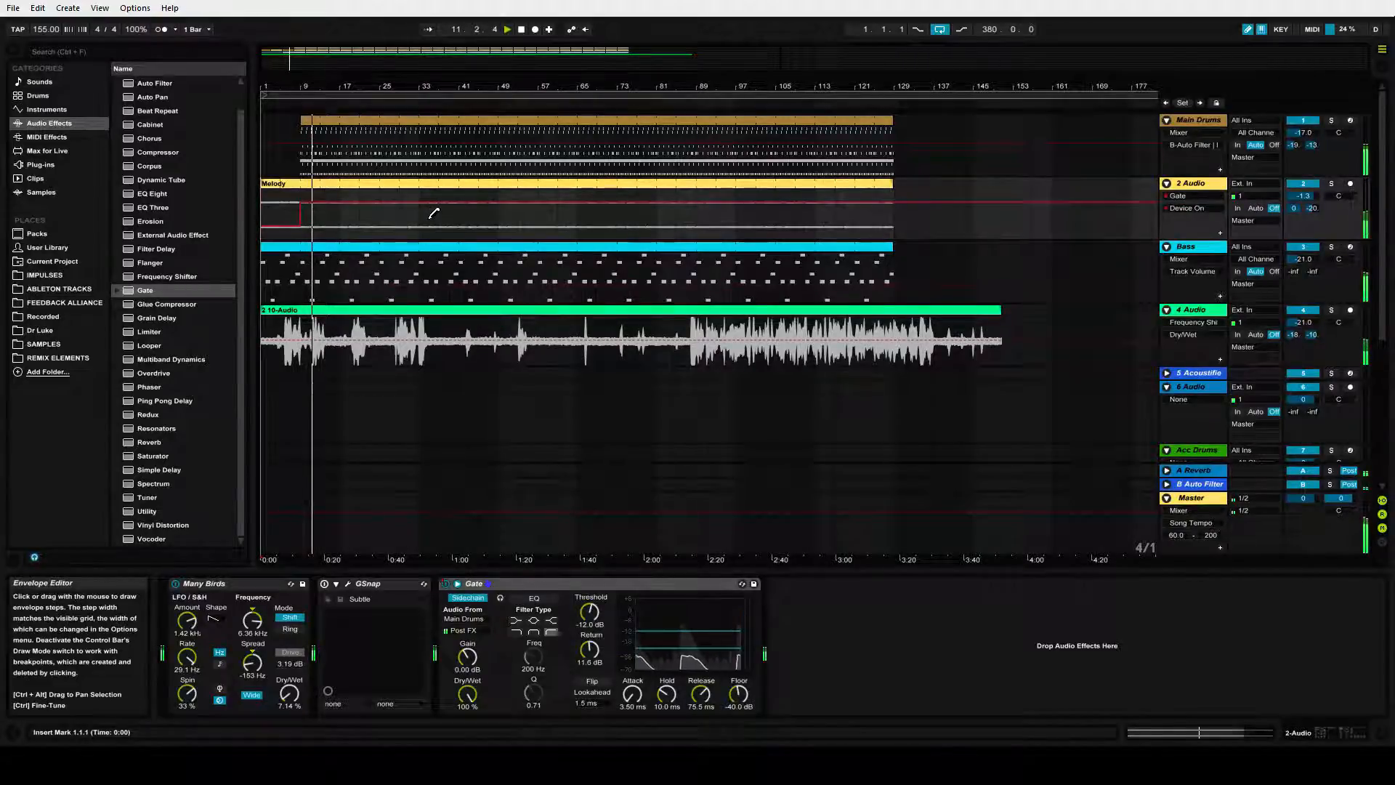
Automate the Gate off from bar 41 to bar 49, and play the change from about bar 39
drag(434, 213, 453, 217)
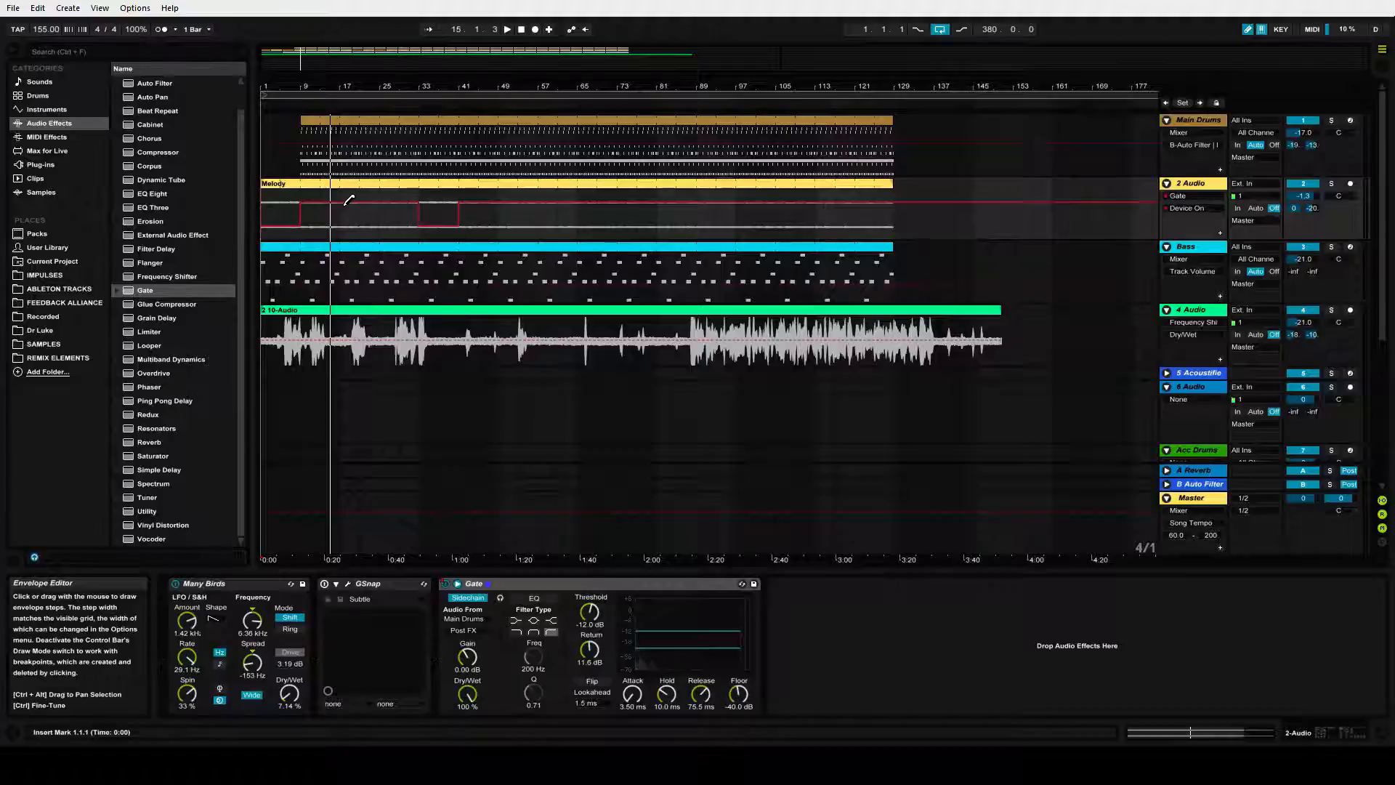
click(435, 200)
click(487, 218)
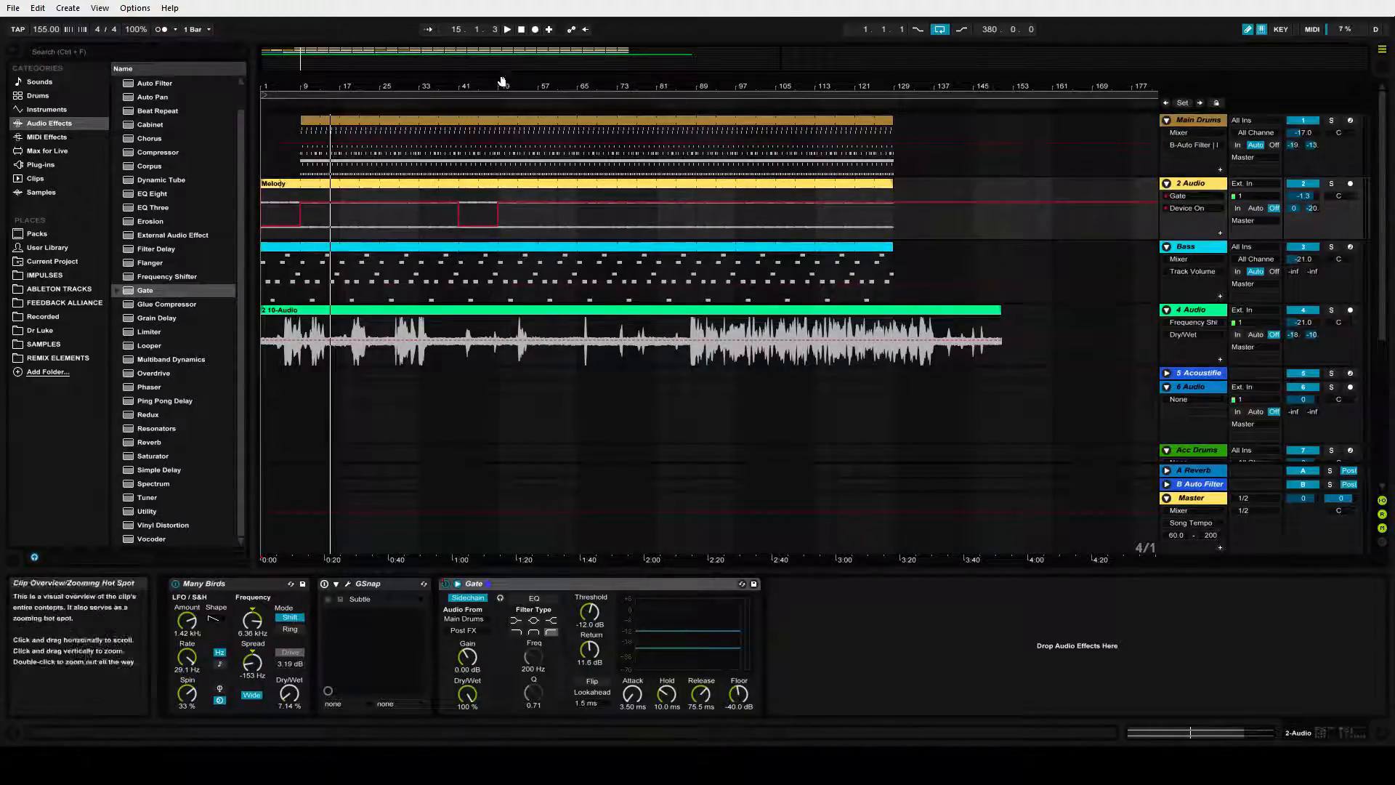
click(452, 99)
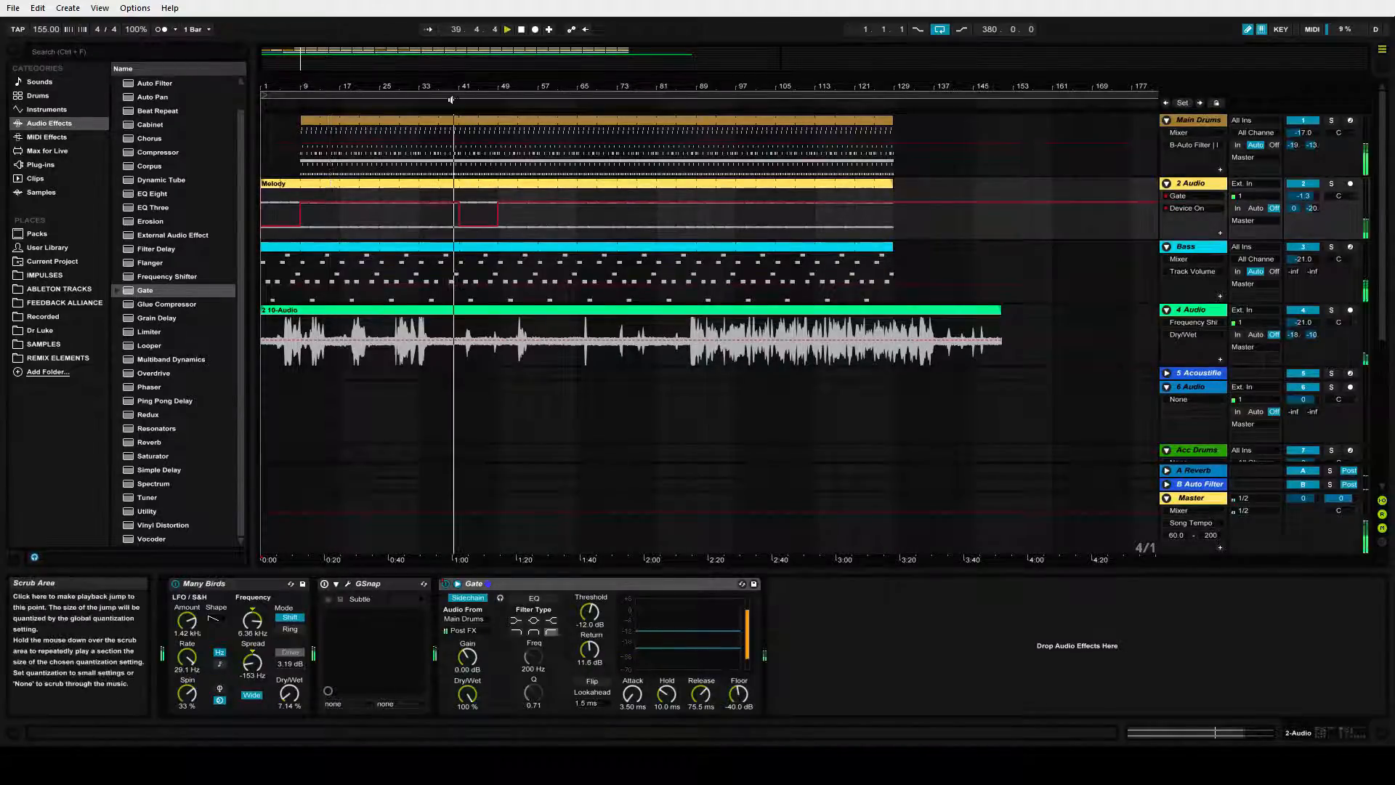
click(521, 31)
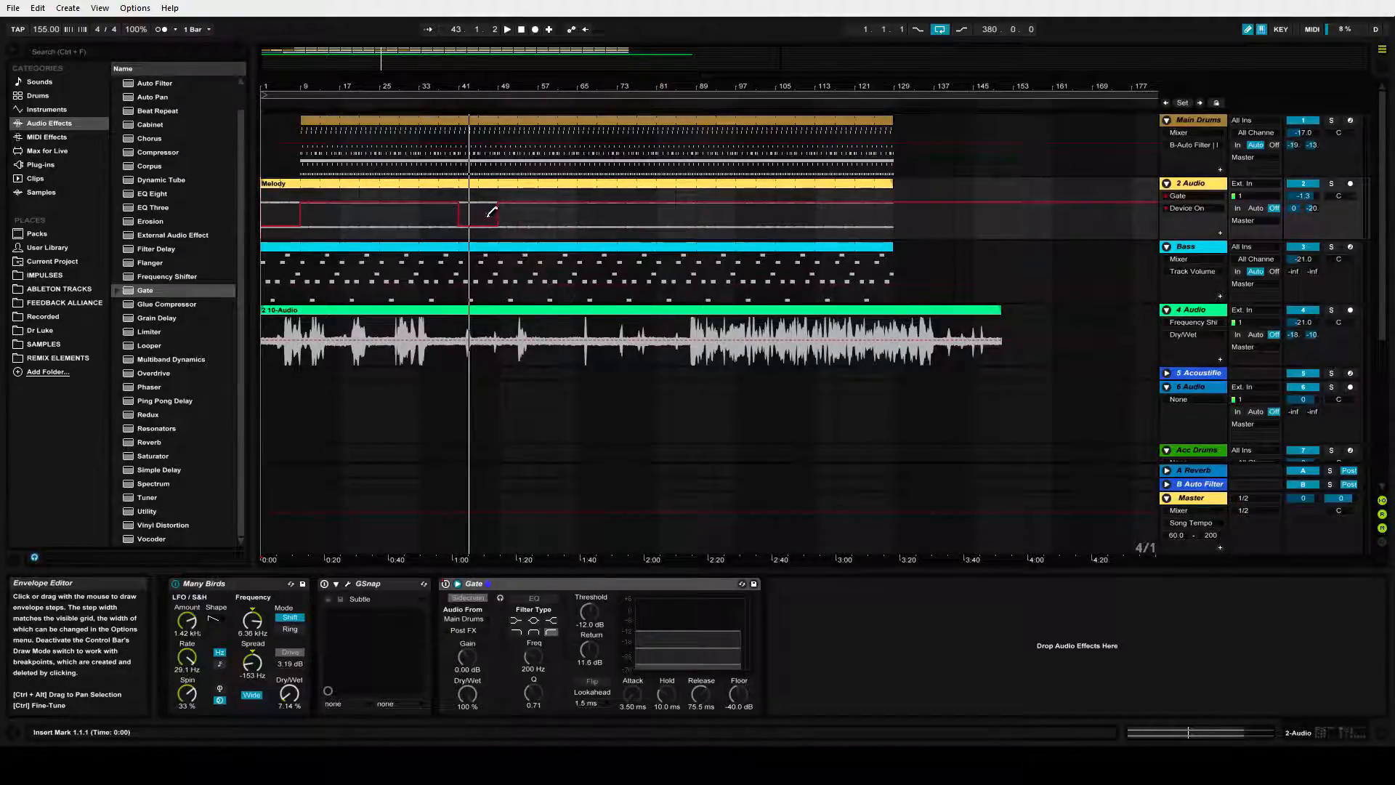
Extend the Gate-off section to bar 57 and draw another from bar 89 to bar 105
drag(496, 212, 541, 216)
mouse_move(610, 209)
mouse_down()
mouse_move(652, 218)
mouse_move(607, 206)
mouse_move(645, 193)
mouse_move(772, 215)
mouse_up()
Draw Speaker On automation muting the Main Drums for the single bar before bar 41, and play back the transition
drag(450, 86, 451, 145)
drag(668, 85, 777, 88)
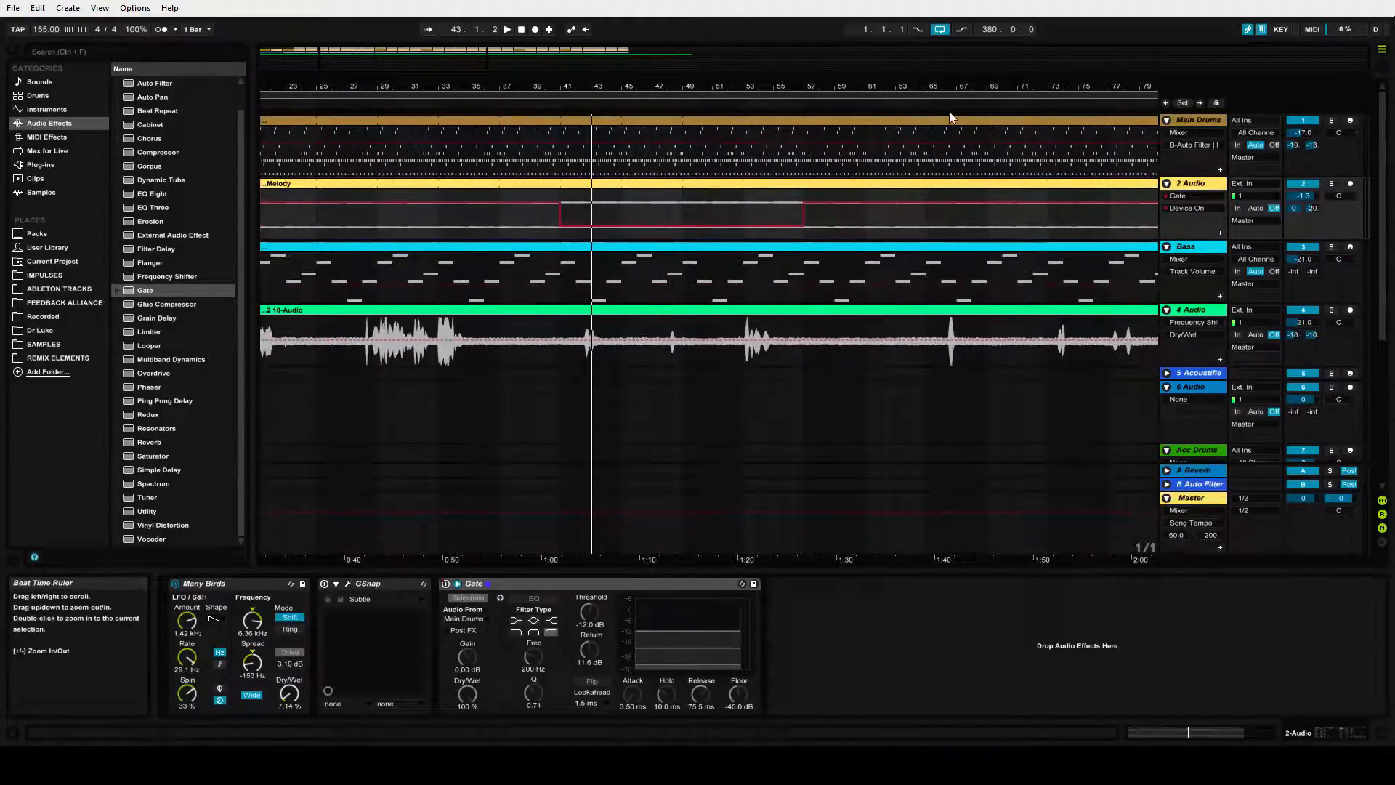
click(1305, 121)
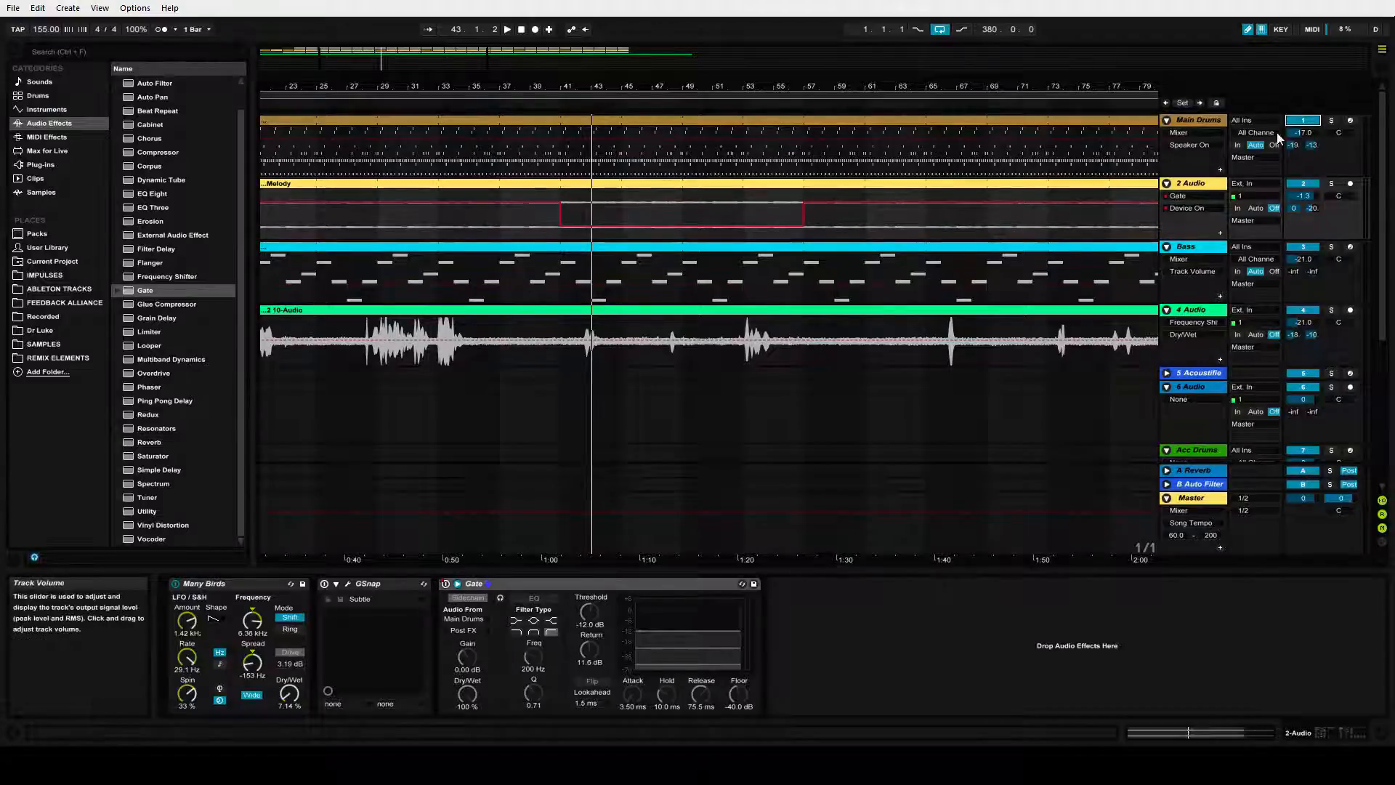
click(1303, 122)
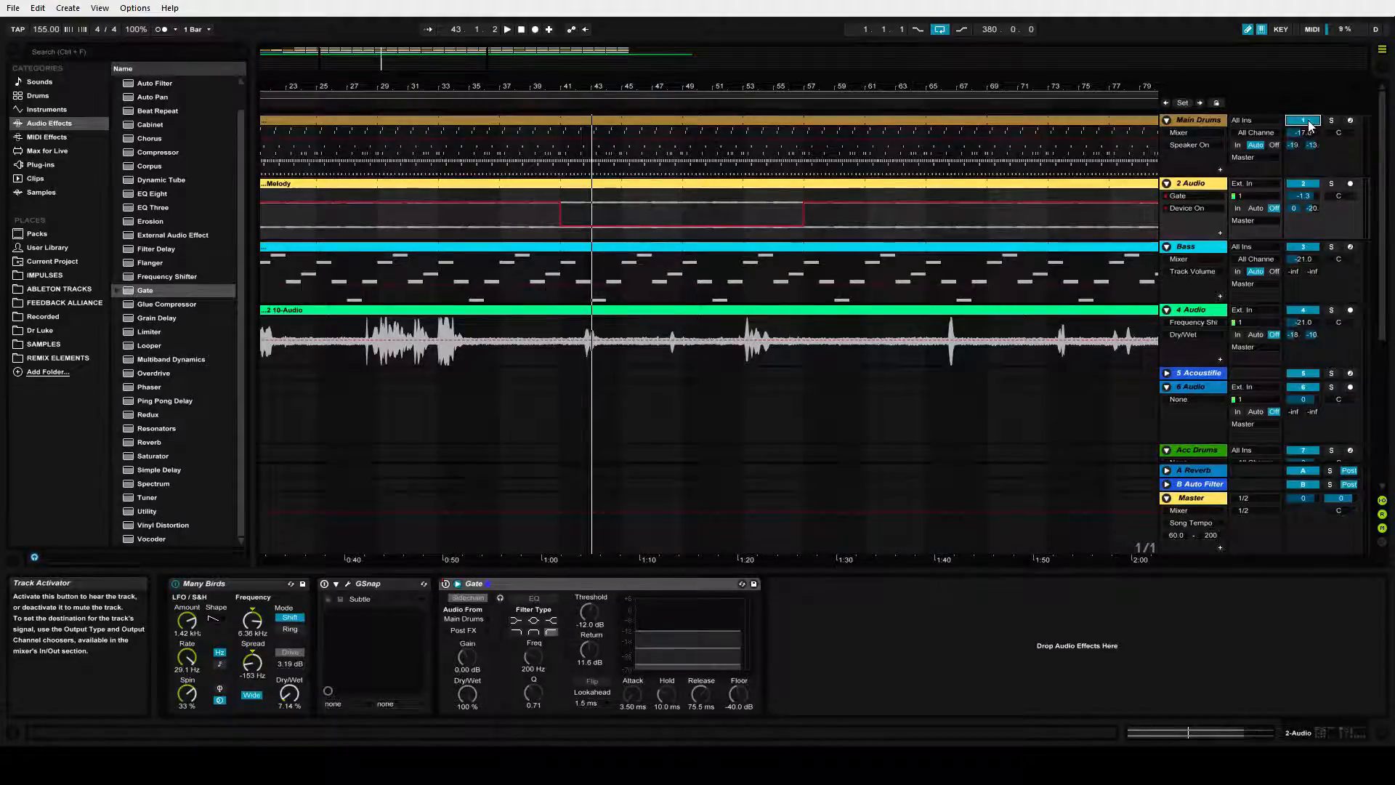
click(554, 149)
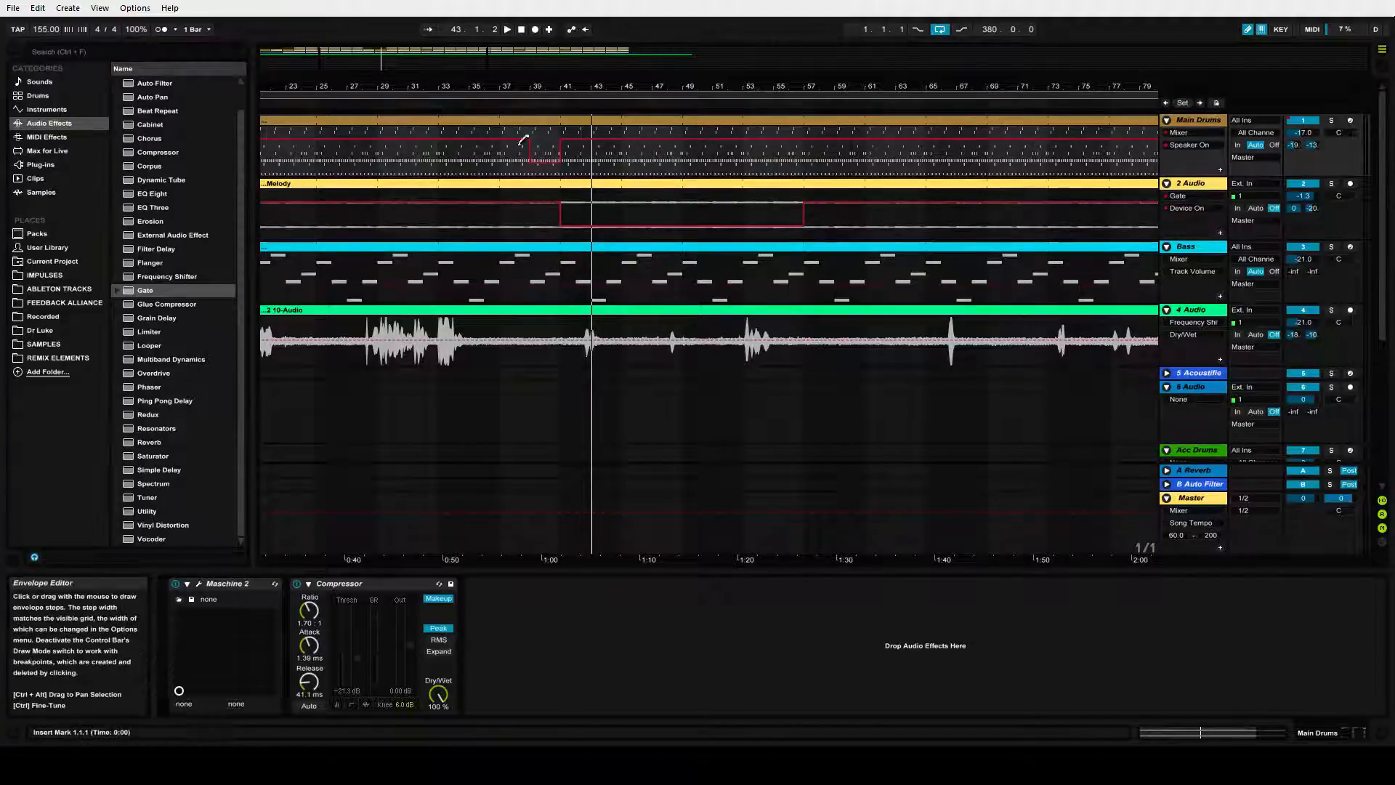
click(542, 138)
click(432, 103)
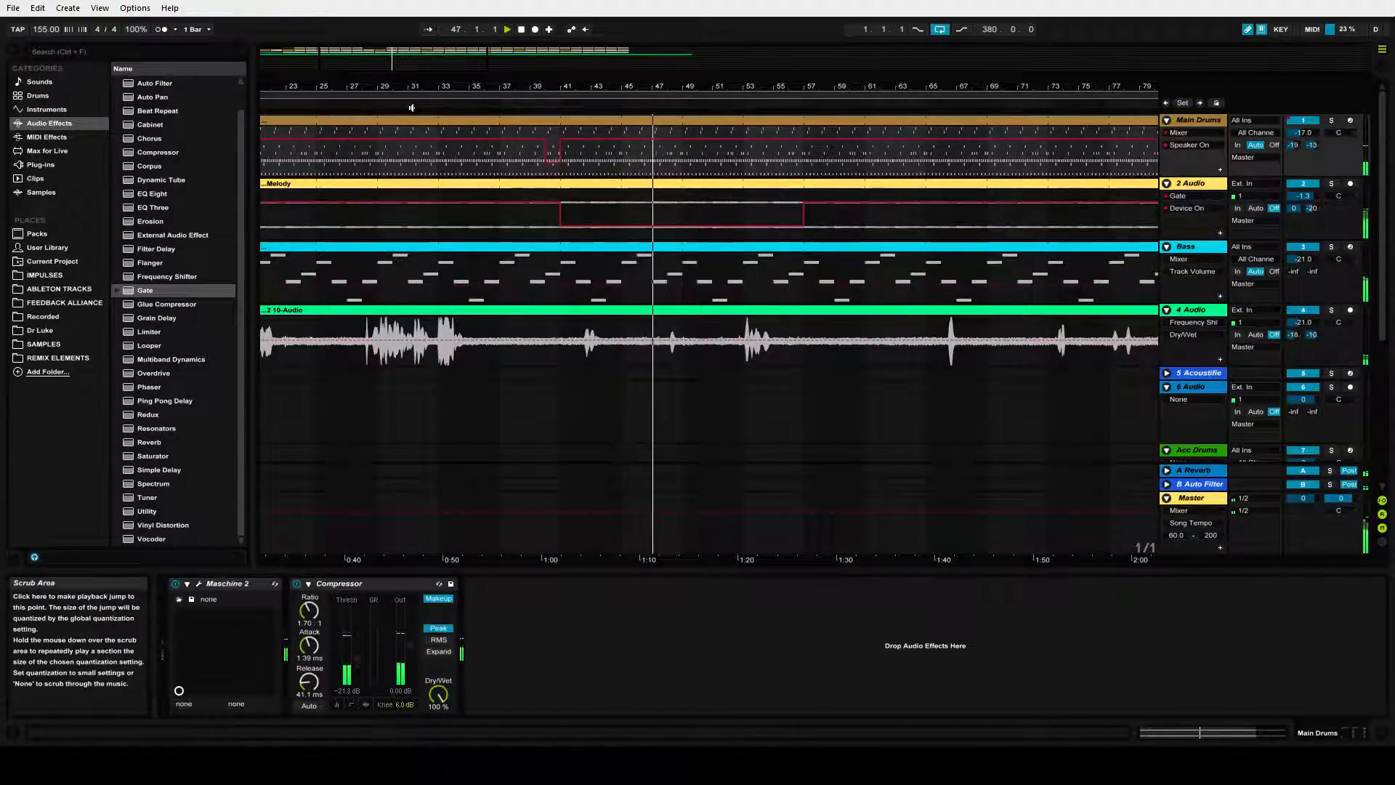
key(space)
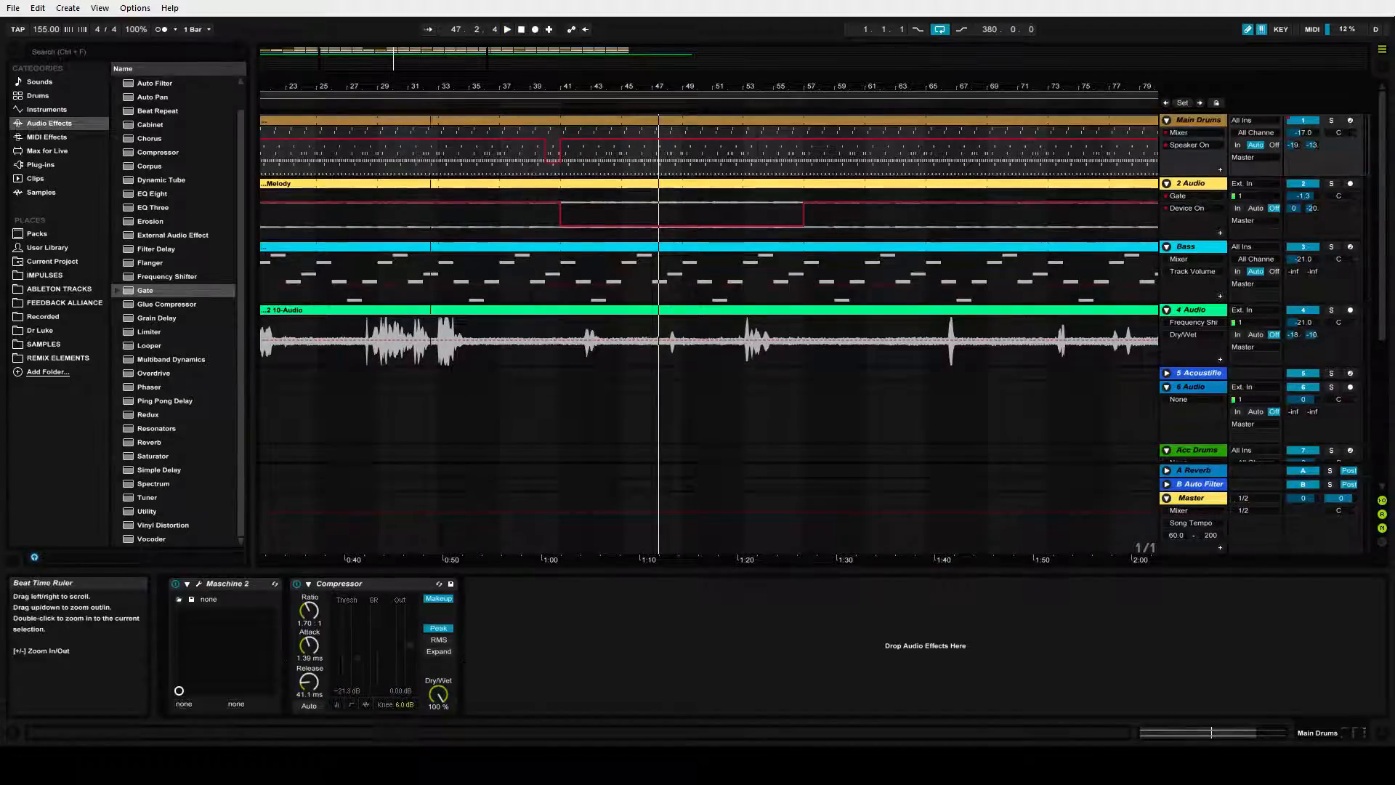
Draw a matching one-bar Main Drums mute just before bar 89
drag(432, 87, 252, 83)
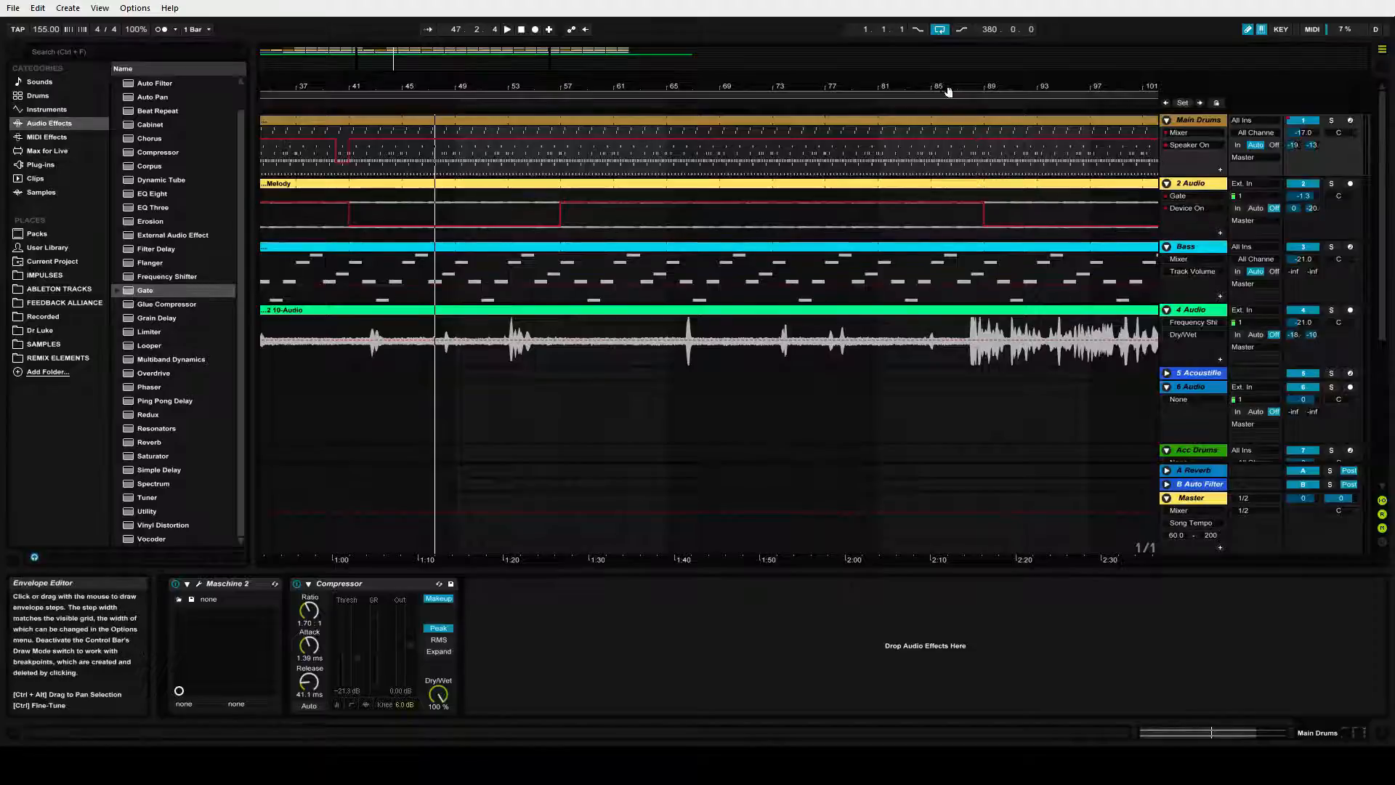
drag(942, 87, 939, 58)
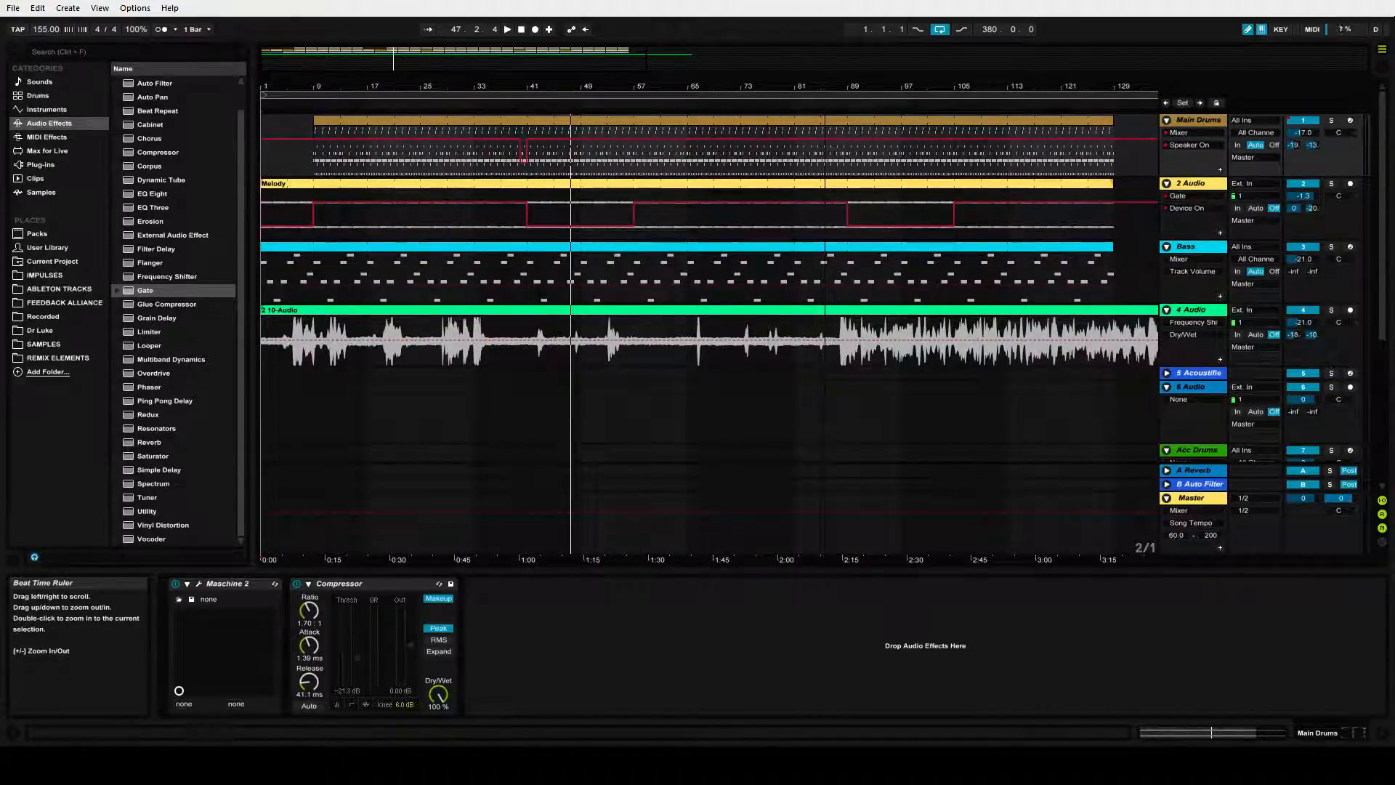
drag(938, 58, 928, 89)
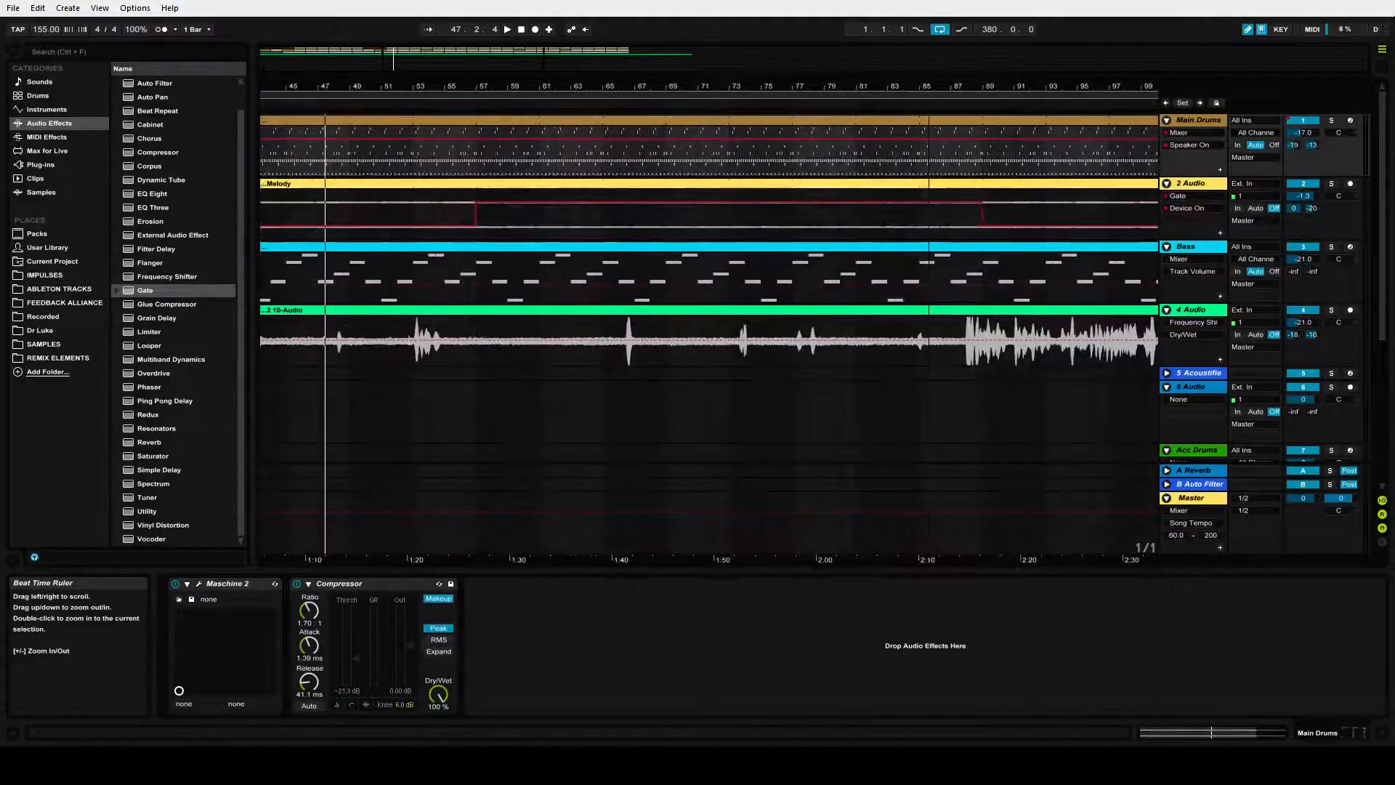
click(974, 161)
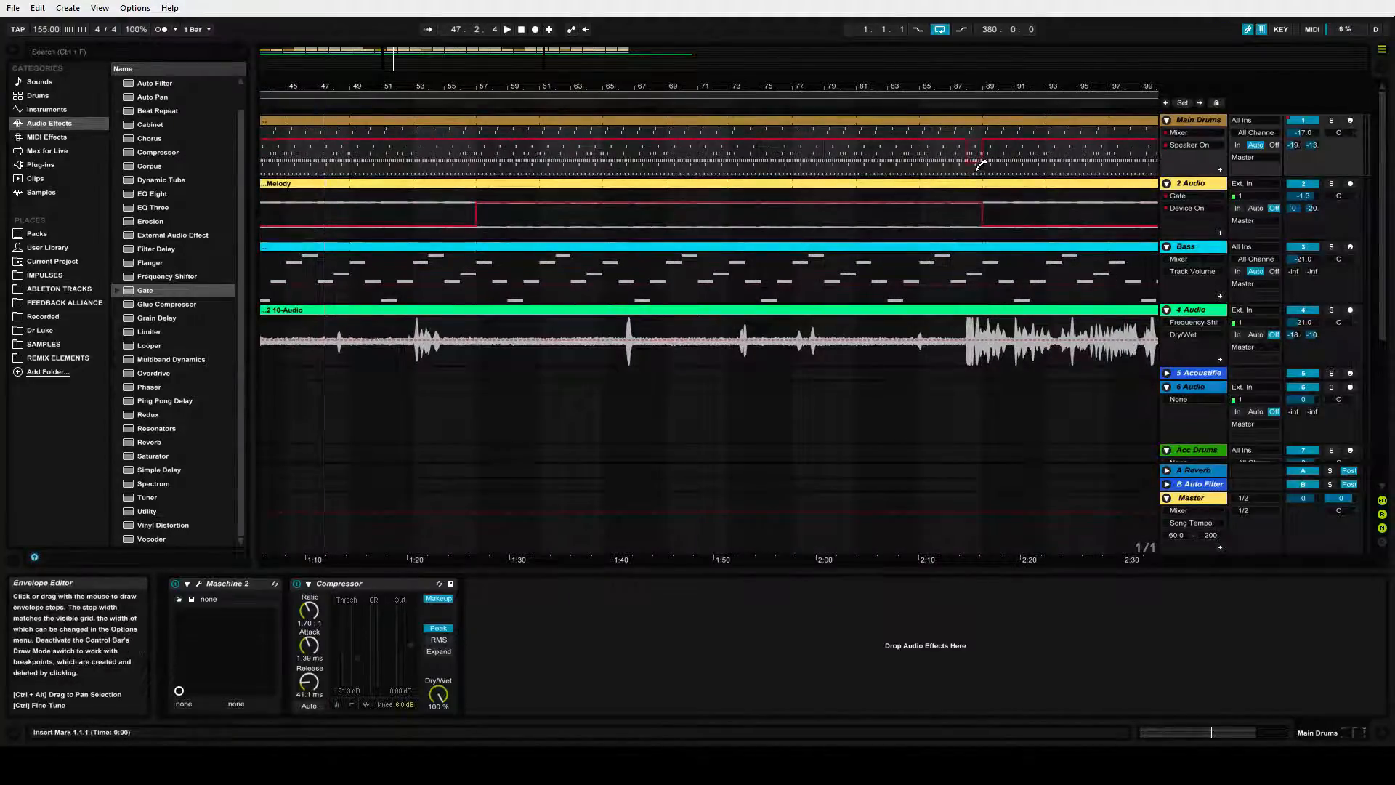
drag(932, 85, 904, 18)
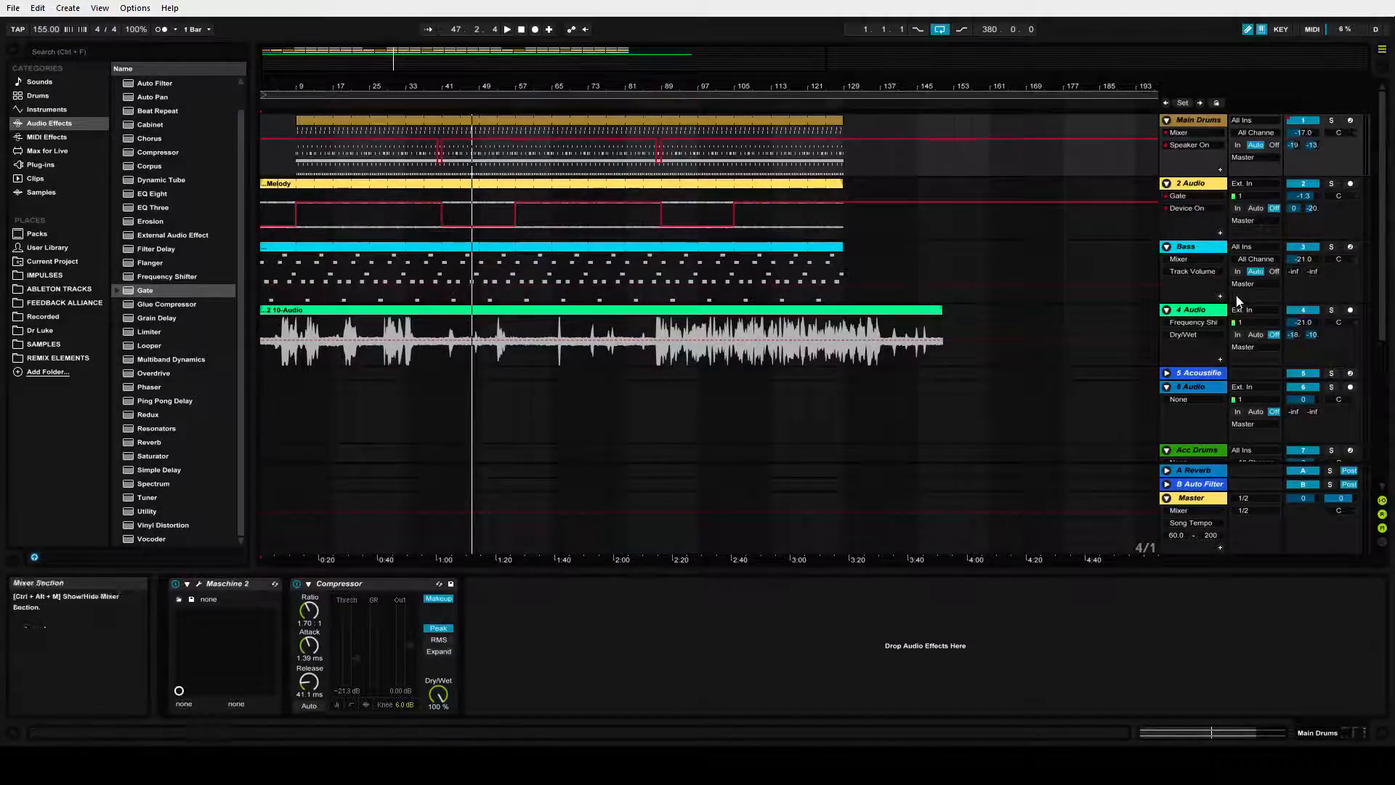
Show the 4 Audio track's devices and collapse the expanded EQ Eight display
click(1225, 323)
scroll(1003, 269, down, 5)
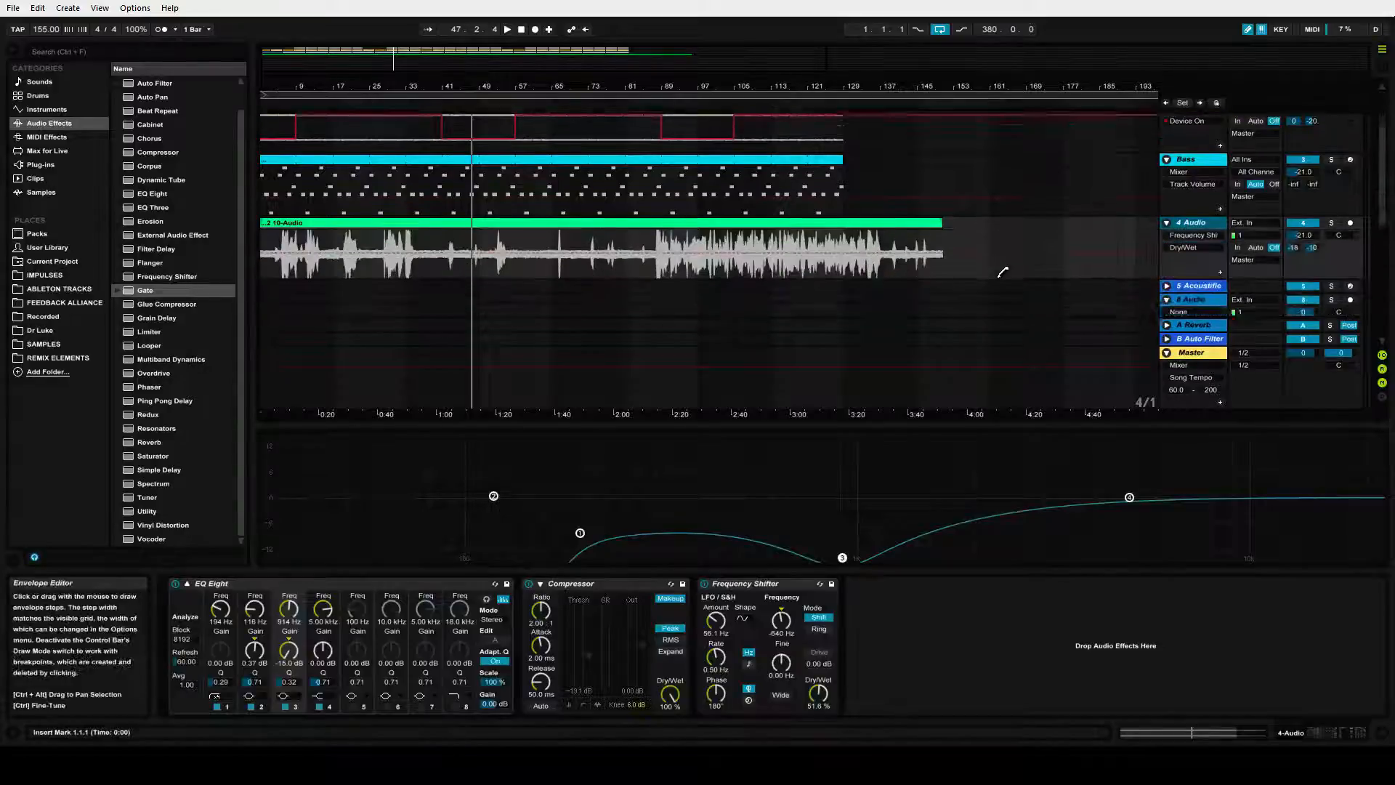
scroll(888, 260, up, 3)
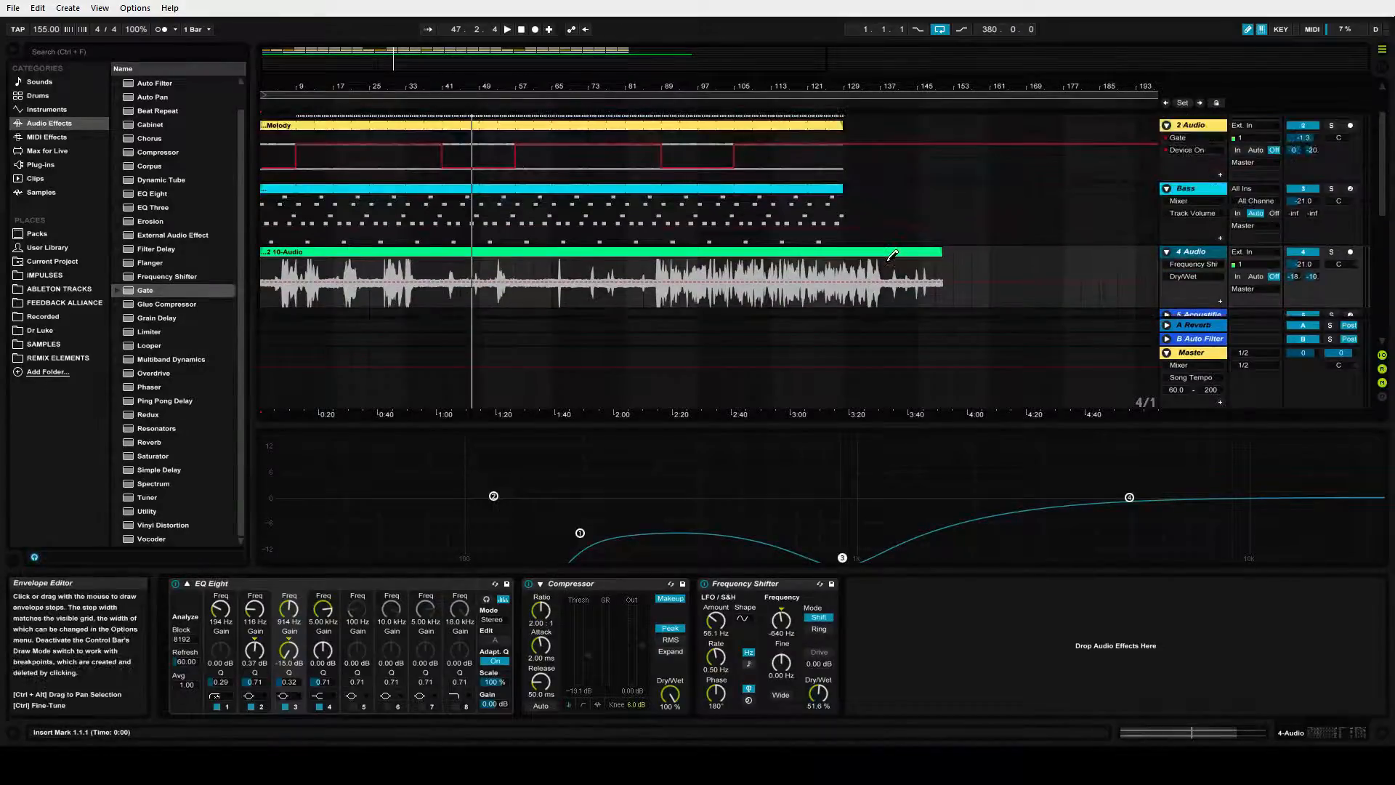
click(187, 585)
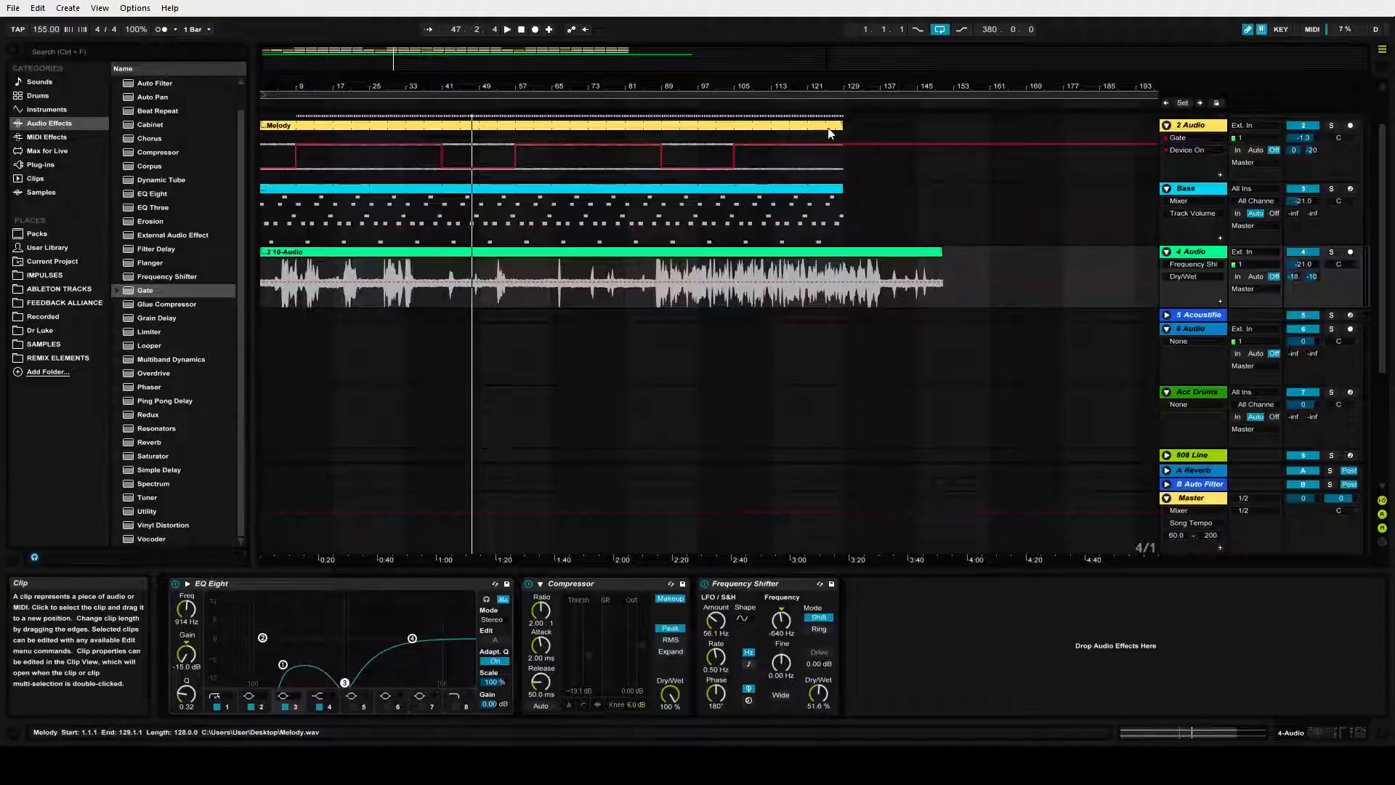
Extend the Melody, Bass and Main Drums clips to bar 149, near the end of the 4 Audio clip
drag(844, 126, 935, 125)
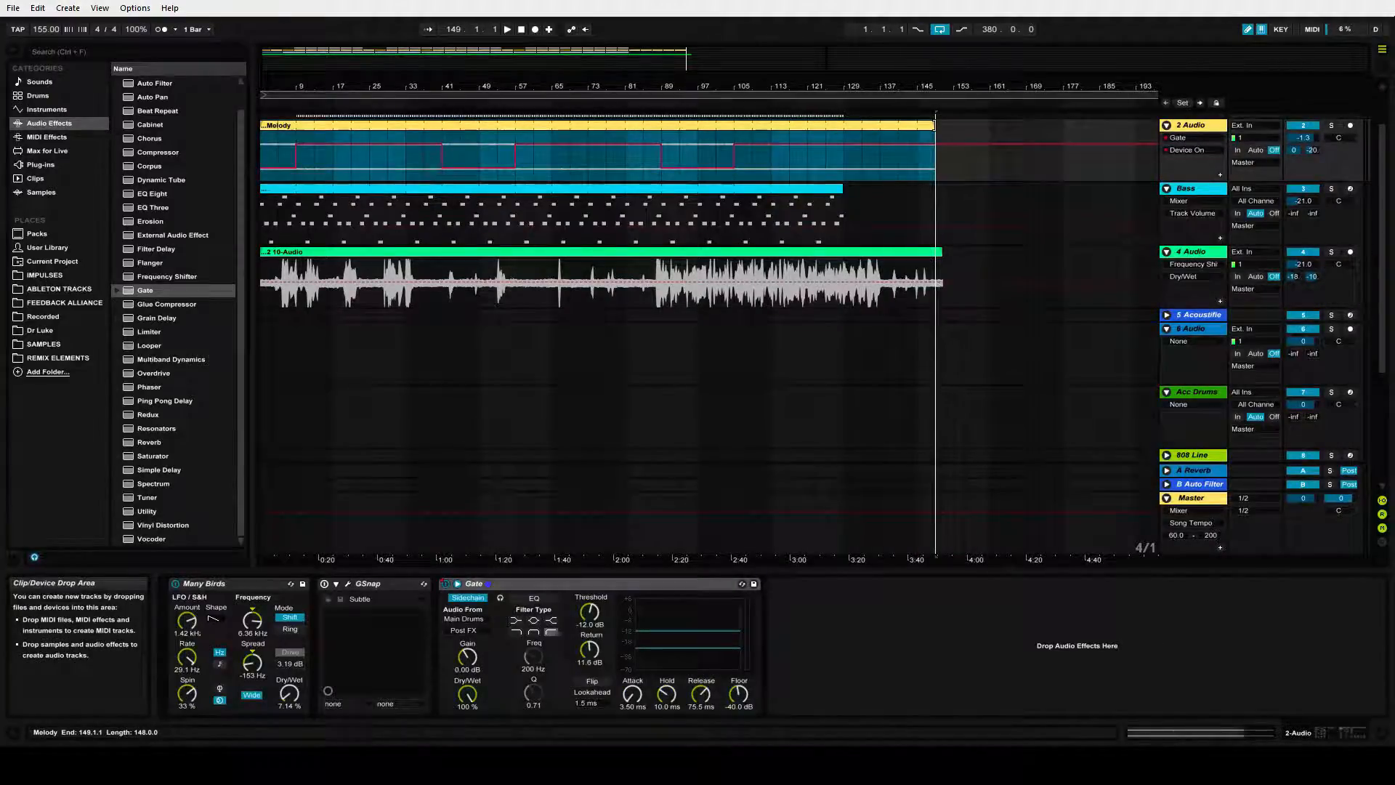
drag(841, 190, 935, 191)
scroll(936, 116, up, 2)
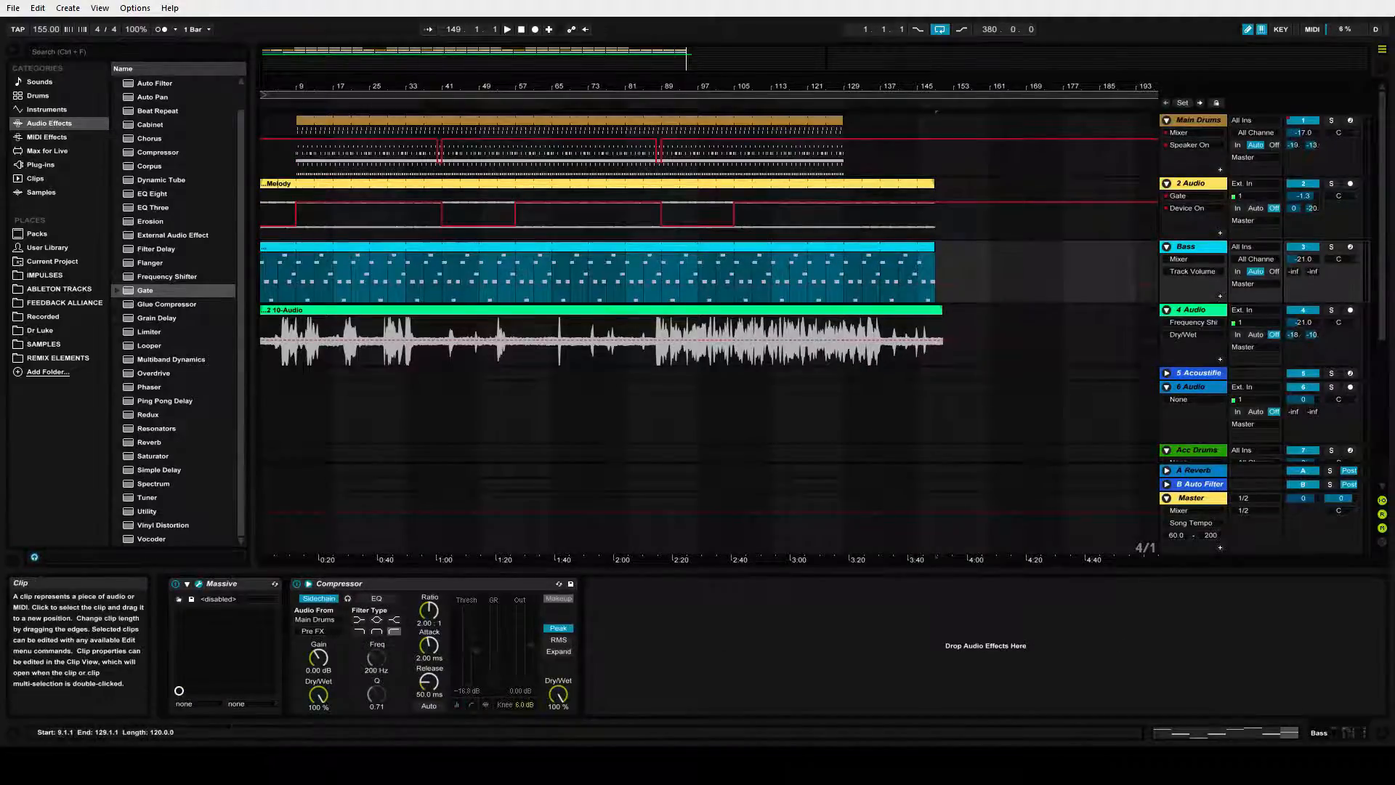
drag(842, 120, 930, 120)
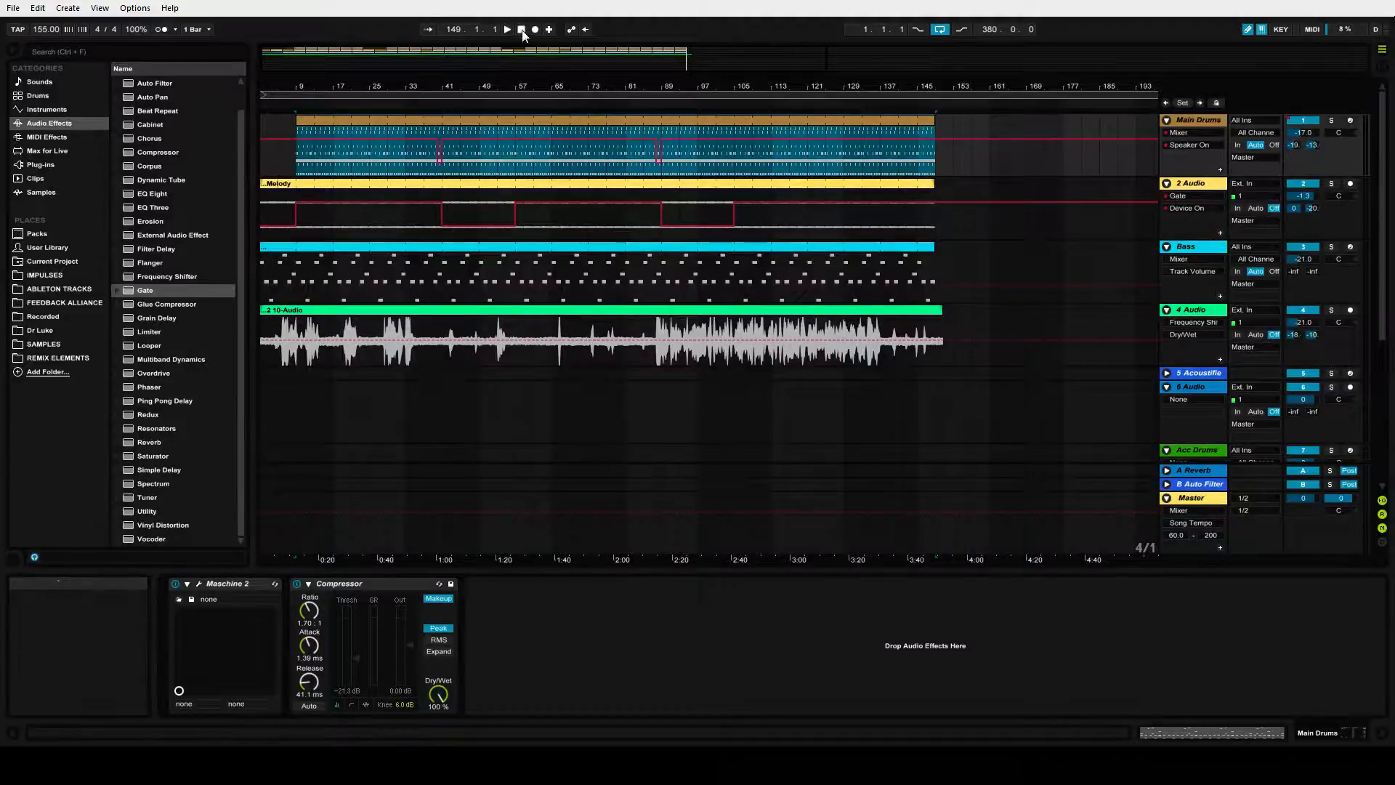
Play the arrangement from the beginning to hear the Gate come in with the drums, and stop playback around bar 13
click(523, 31)
click(508, 29)
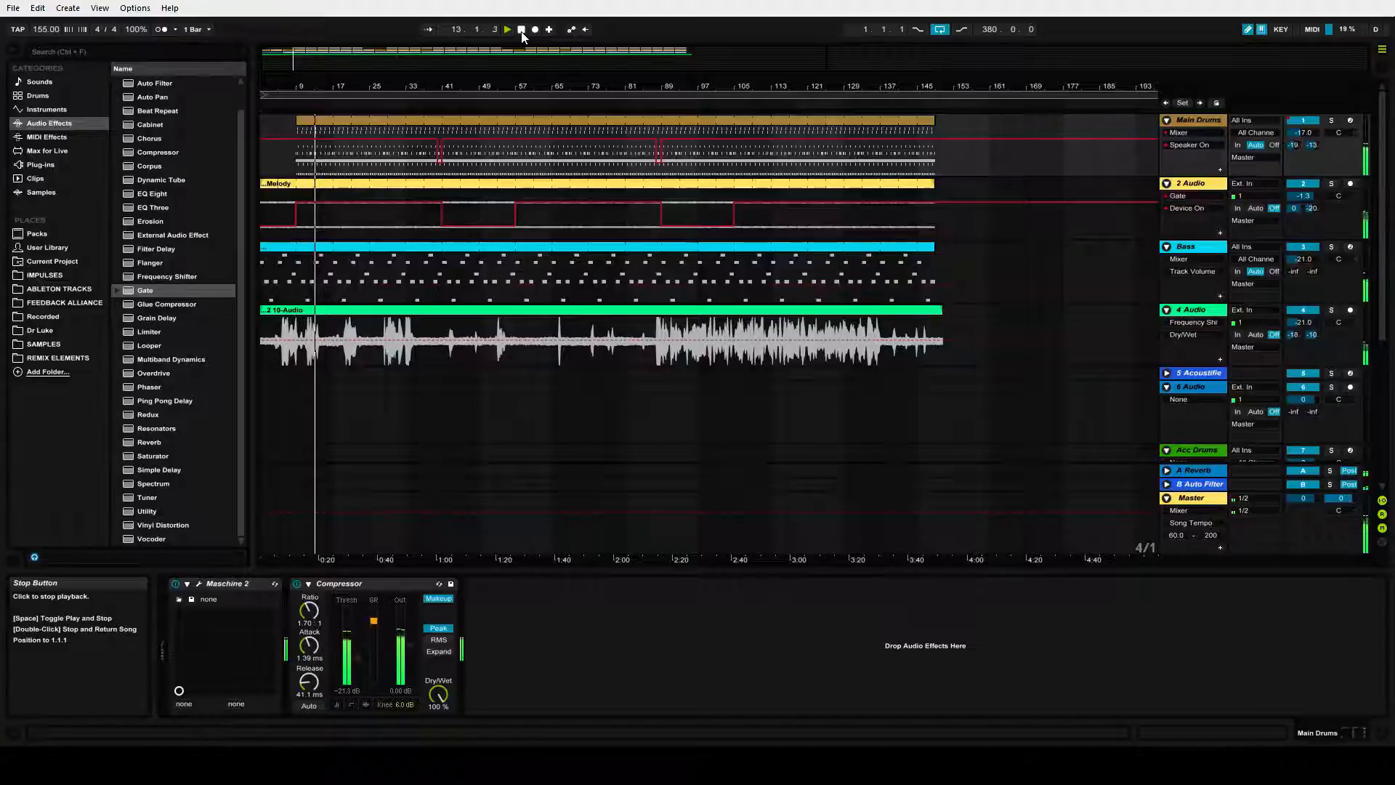
click(521, 30)
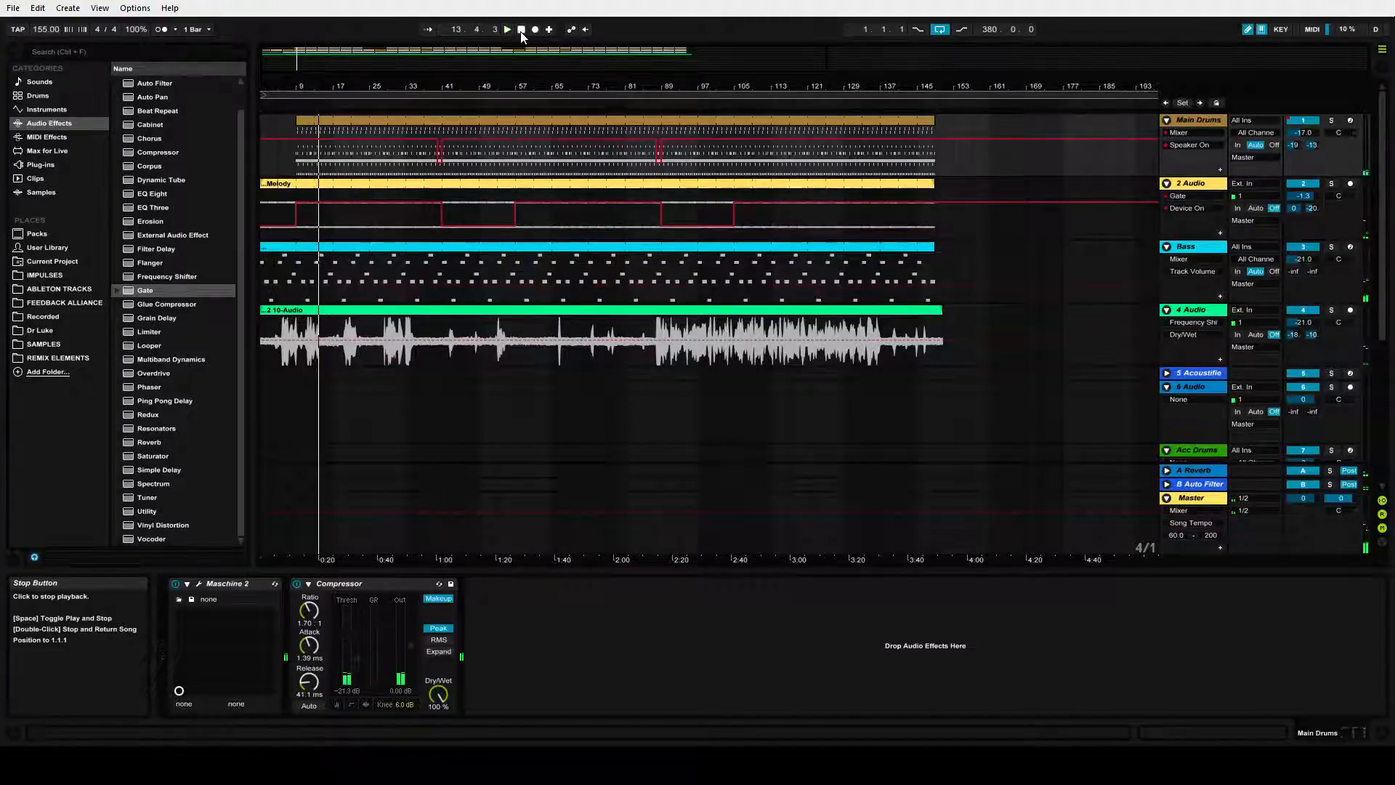